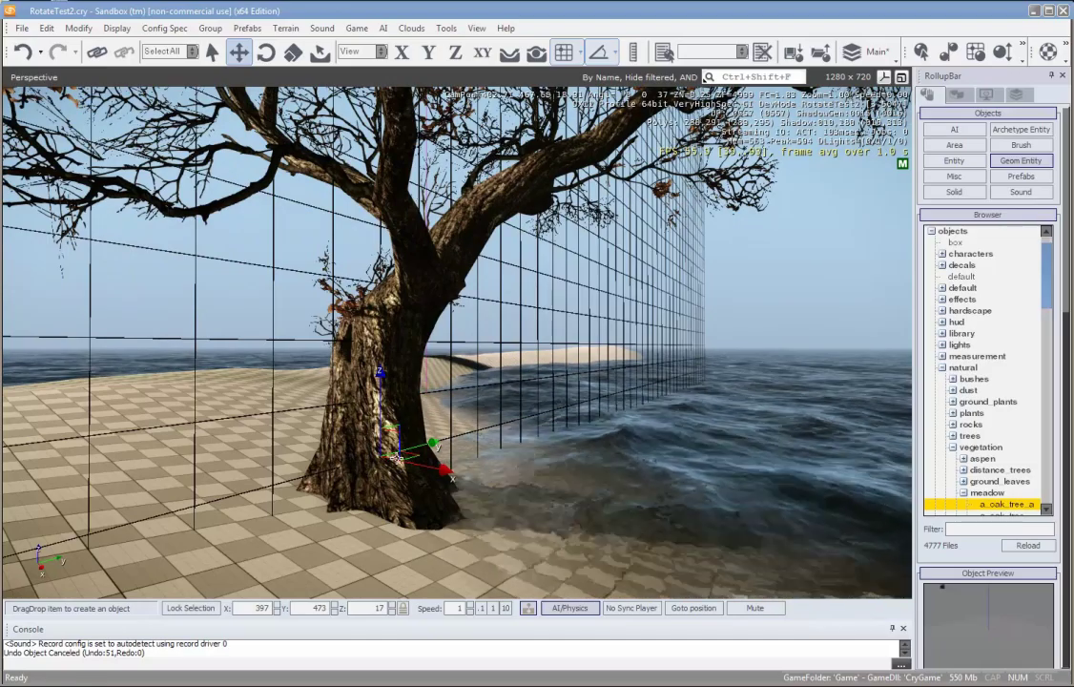
# Select the oak tree entity at the water's edge and reload its script
pyautogui.click(380, 460)
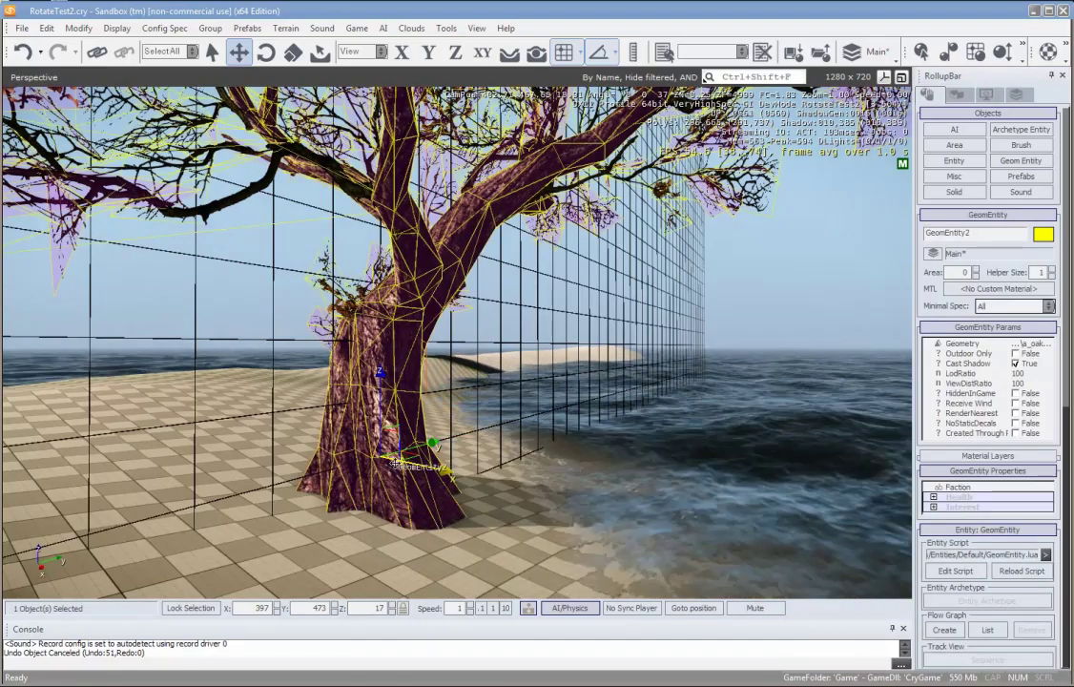
pyautogui.moveTo(599, 483); pyautogui.dragTo(597, 477, button='right')
pyautogui.moveTo(563, 474); pyautogui.dragTo(559, 475, button='middle')
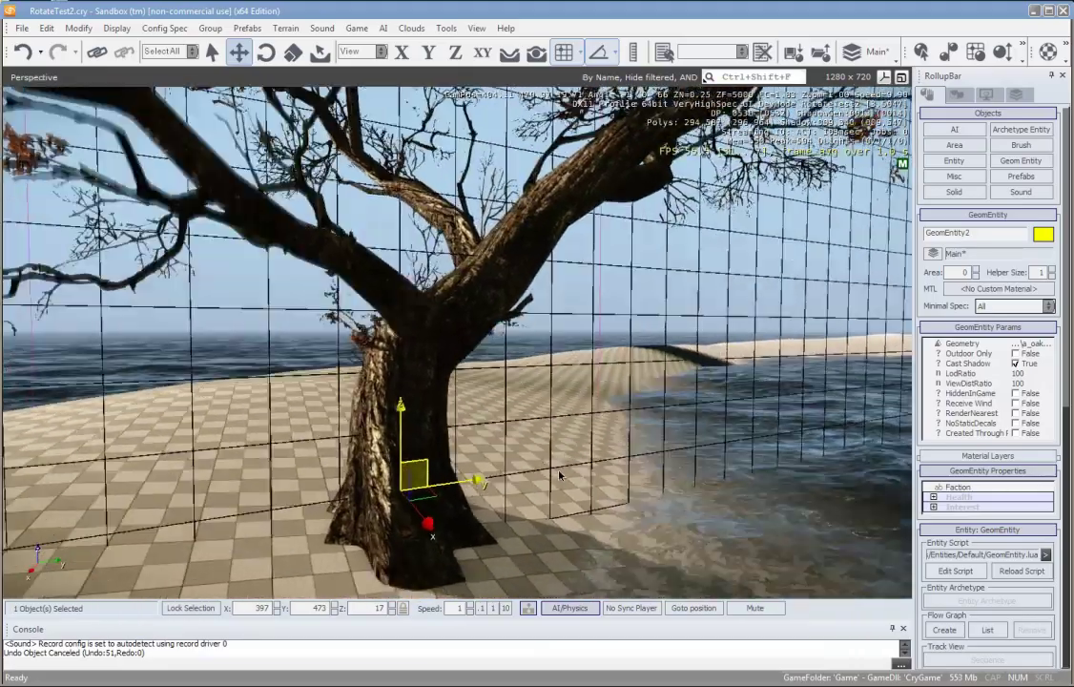
pyautogui.scroll(-5, 559, 475)
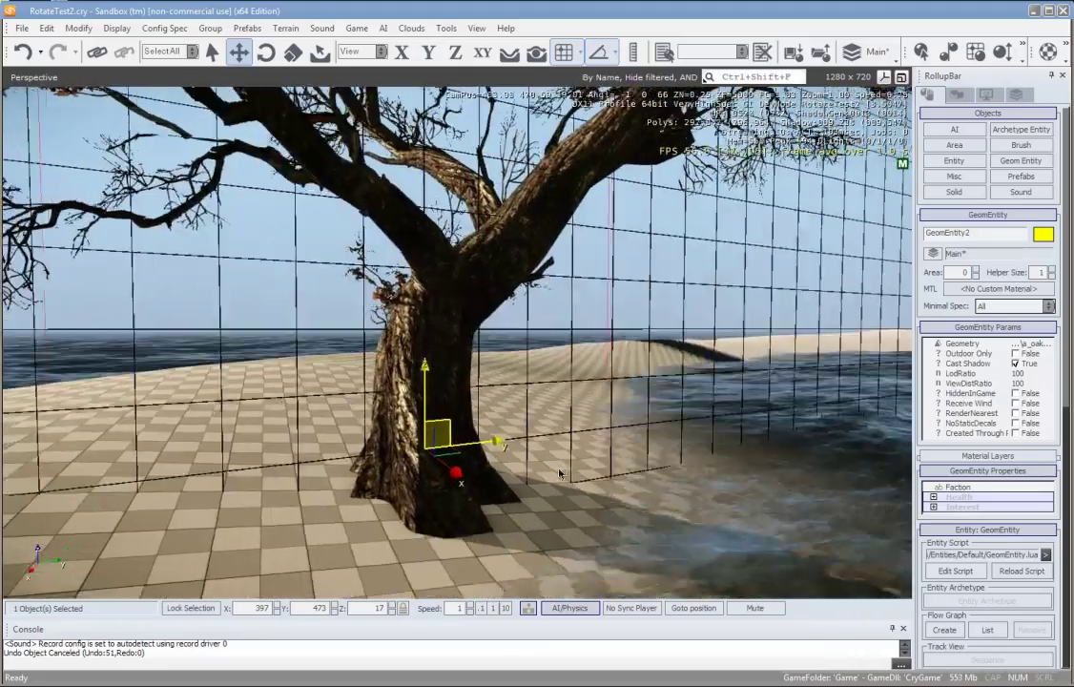
pyautogui.moveTo(569, 455)
pyautogui.mouseDown(button='right')
pyautogui.moveTo(570, 445)
pyautogui.moveTo(568, 458)
pyautogui.mouseUp(button='right')
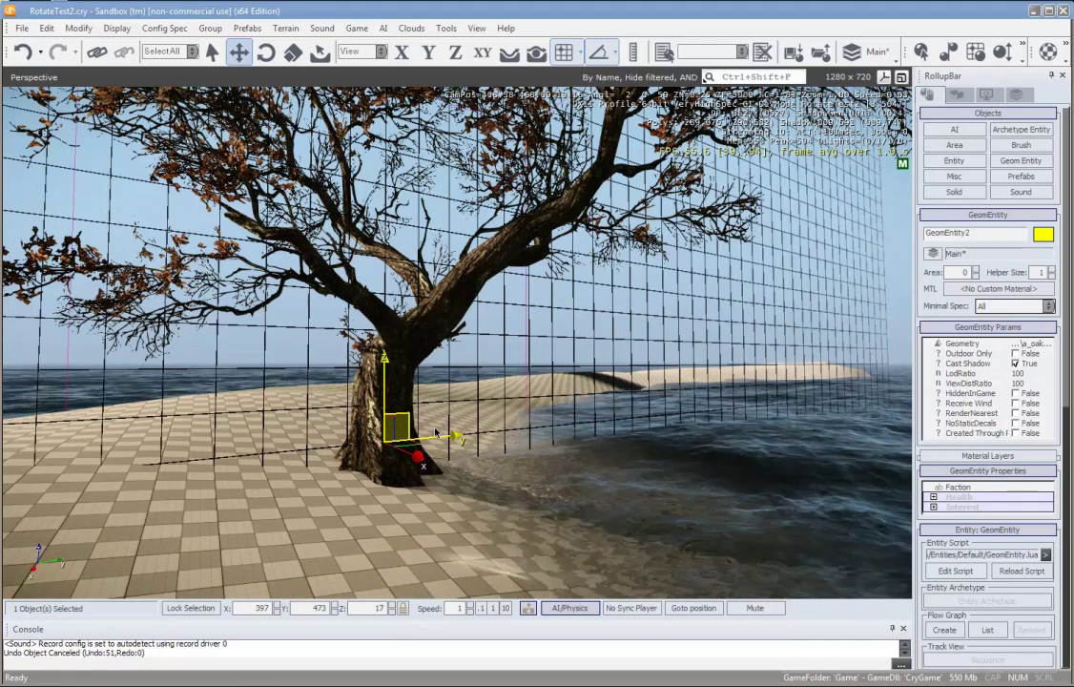
pyautogui.rightClick(377, 437)
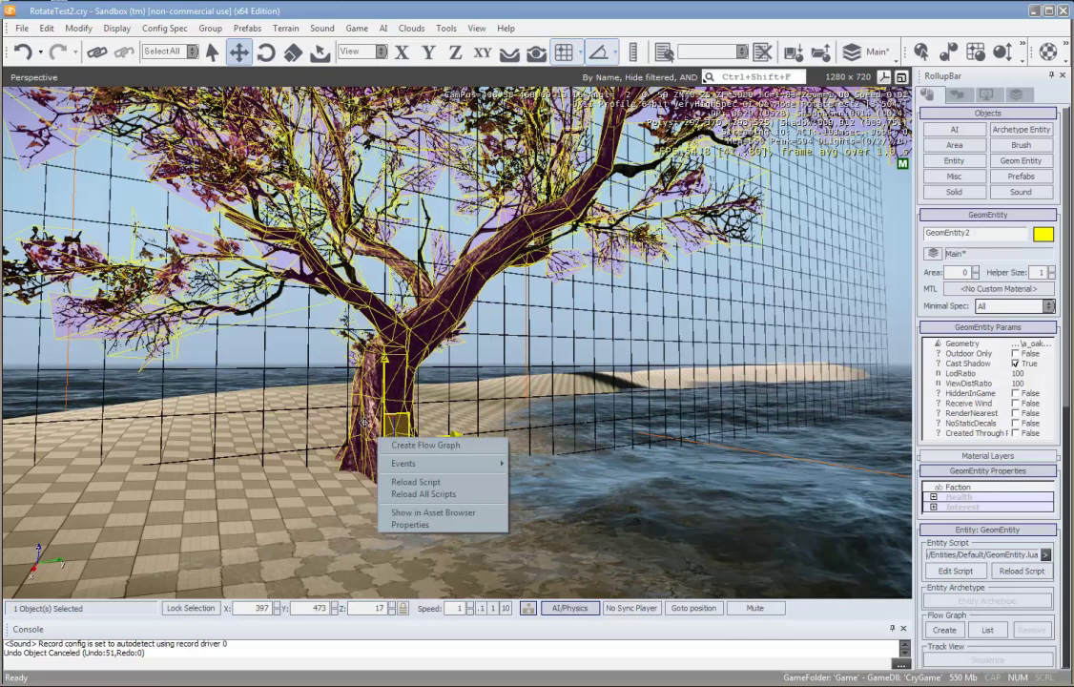
pyautogui.click(416, 482)
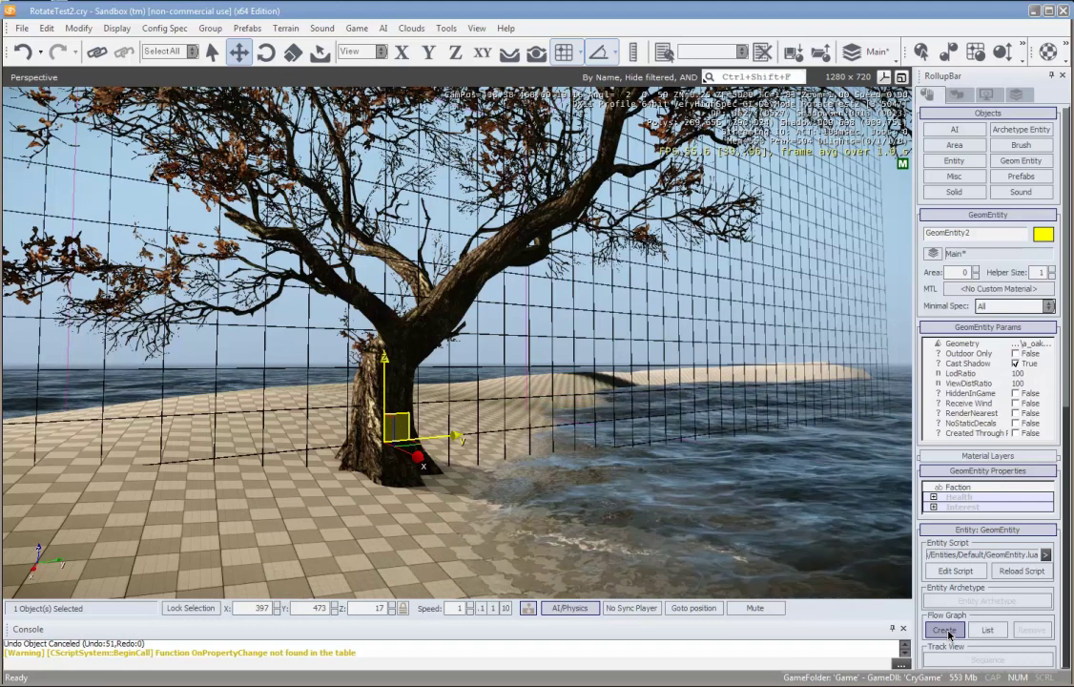
# Create a flow graph for the selected tree entity, keeping the group name as <None>
pyautogui.click(946, 630)
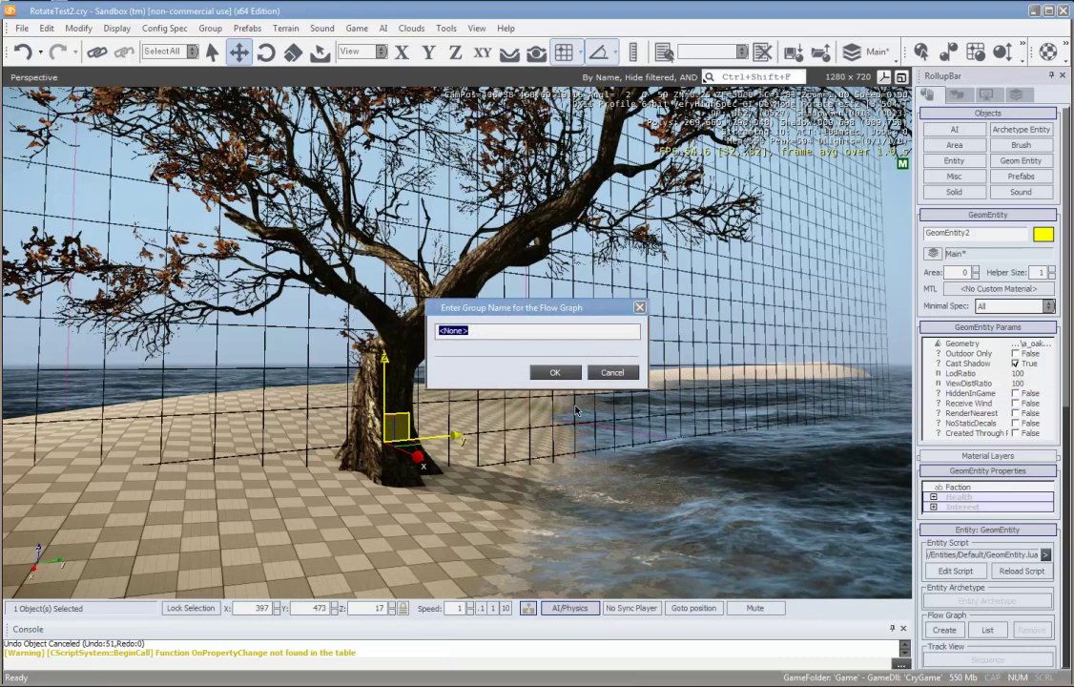
pyautogui.click(557, 372)
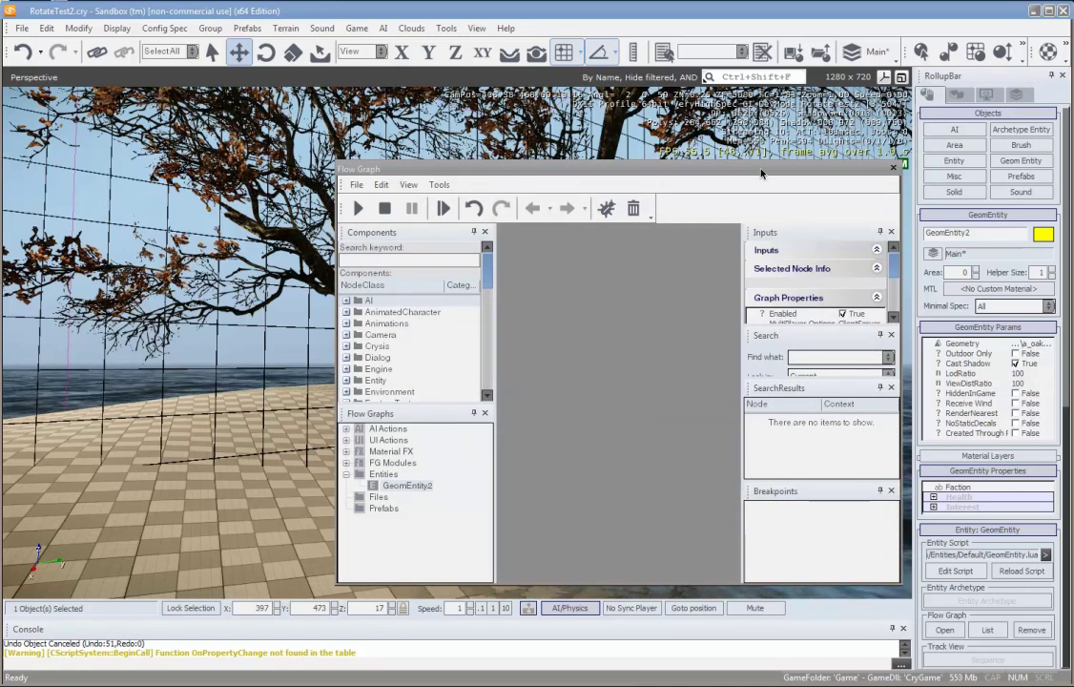
pyautogui.moveTo(763, 172); pyautogui.dragTo(698, 152)
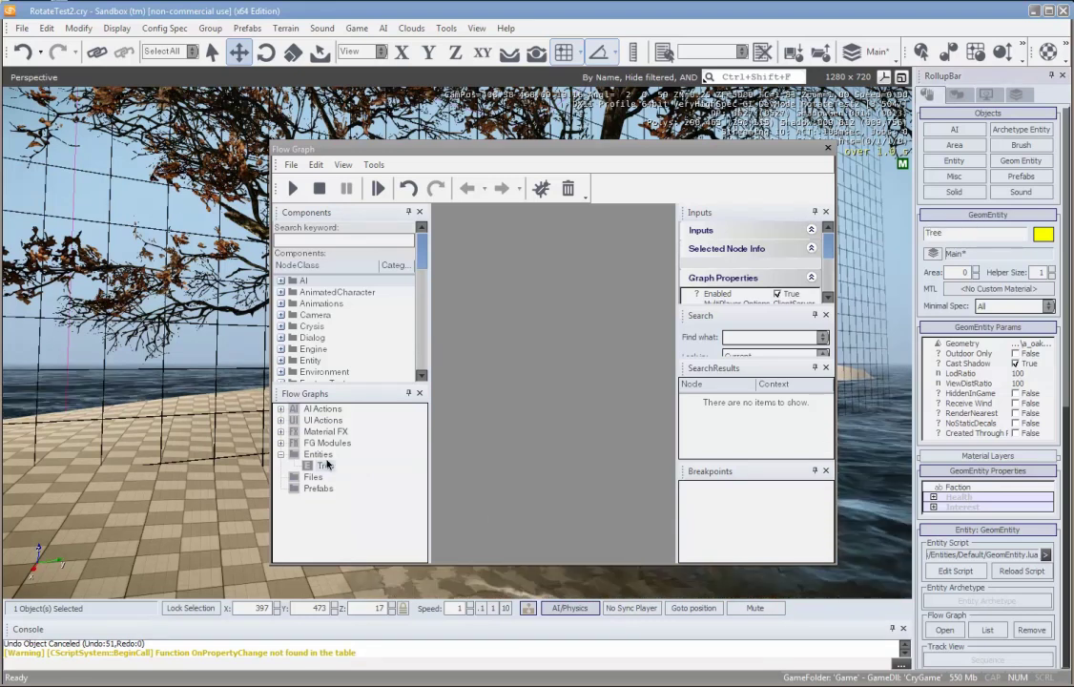
# Open the Tree entity's flow graph and add a Movement:RotateEntity node to it
pyautogui.click(324, 466)
pyautogui.rightClick(472, 333)
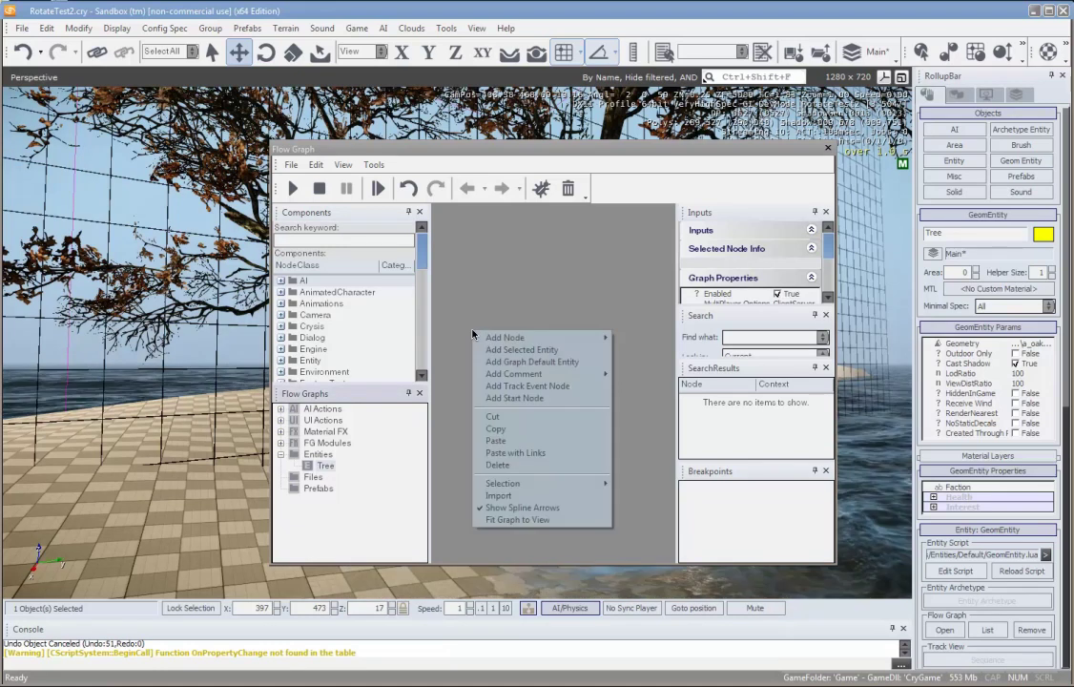
pyautogui.rightClick(489, 298)
pyautogui.rightClick(465, 384)
pyautogui.click(489, 380)
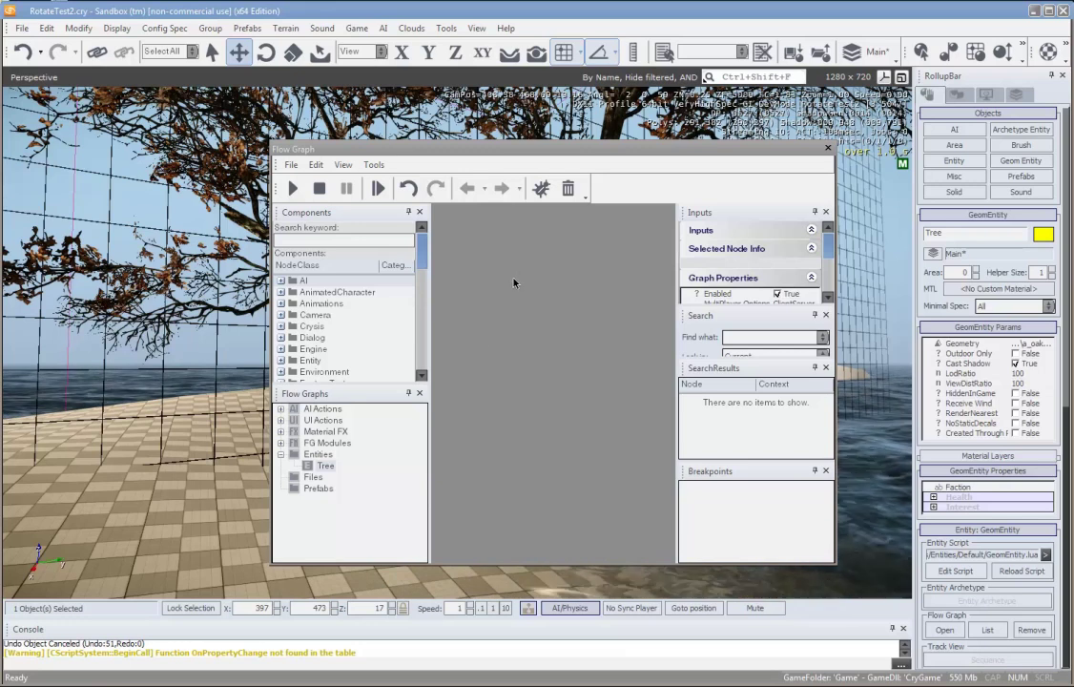
pyautogui.rightClick(480, 295)
pyautogui.moveTo(491, 301)
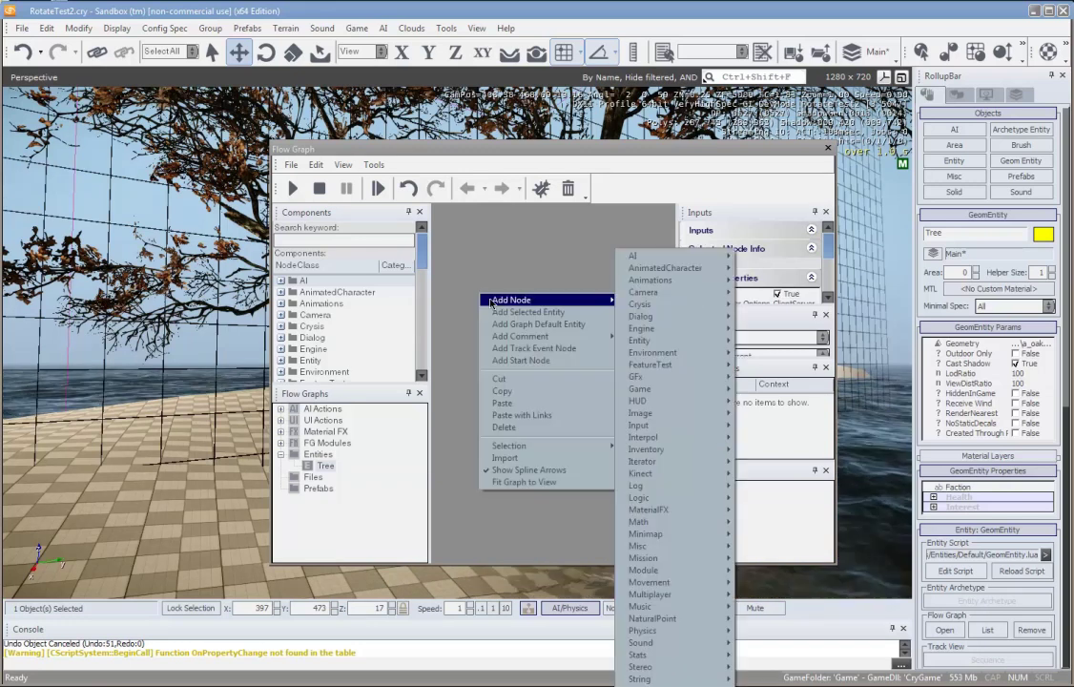
pyautogui.rightClick(463, 277)
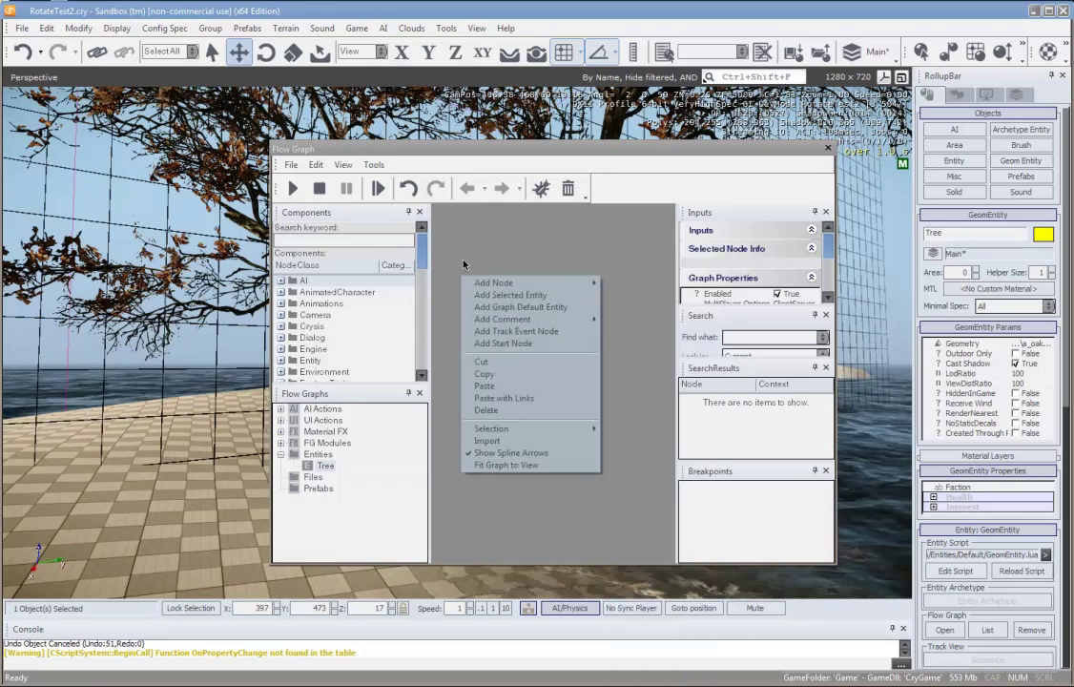
pyautogui.moveTo(488, 286)
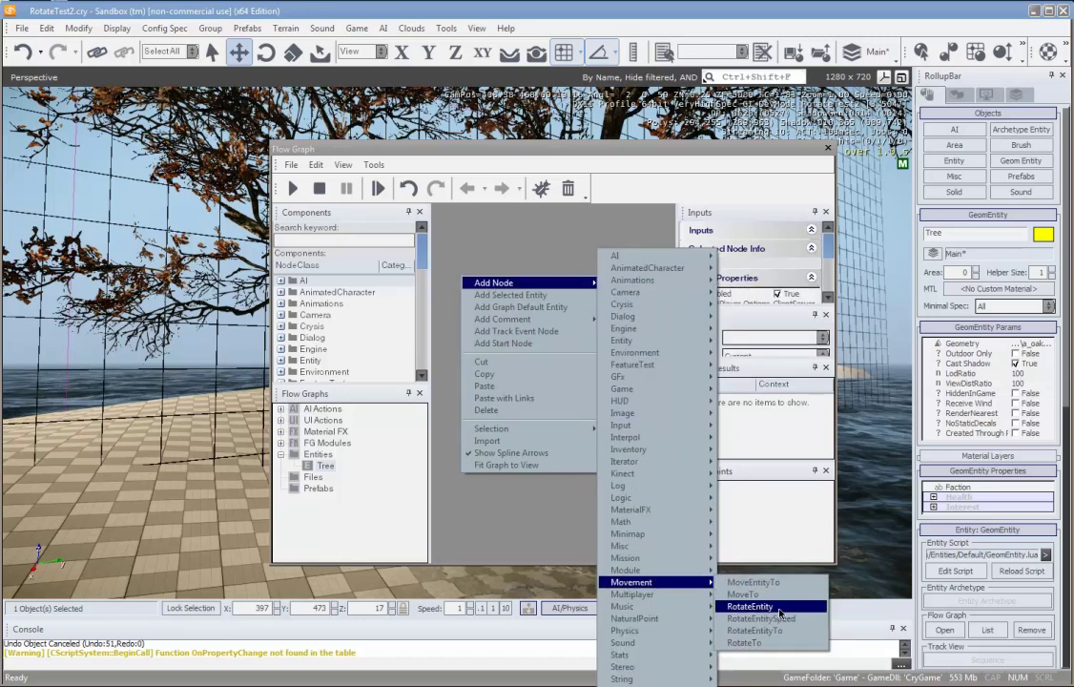
pyautogui.click(792, 608)
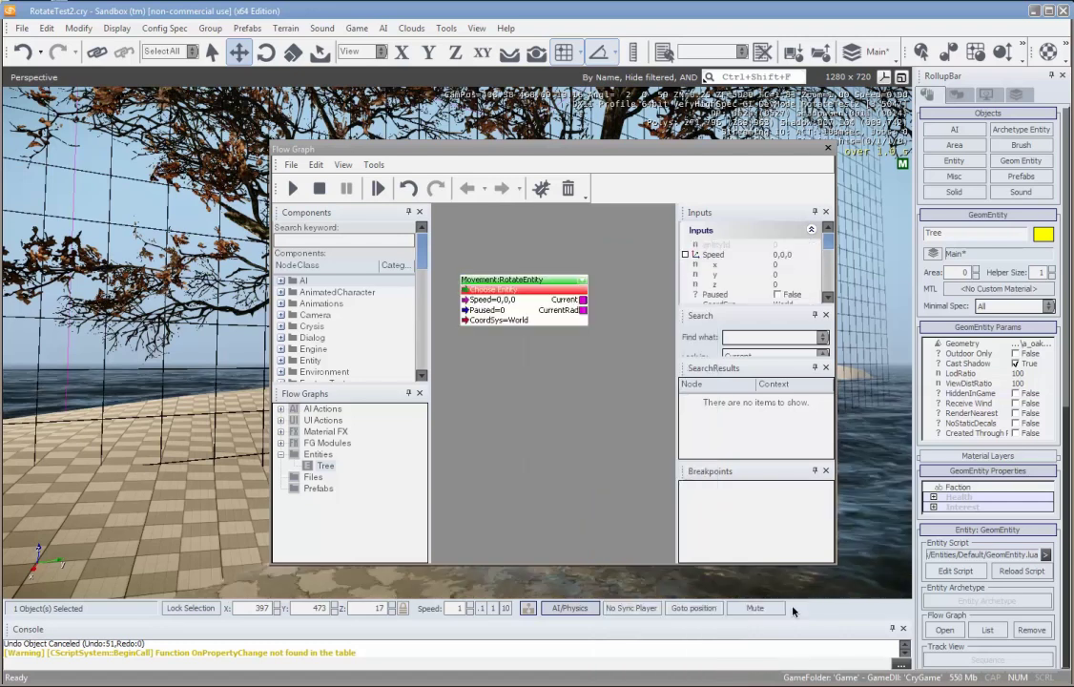
# Assign the graph entity to the RotateEntity node and set its Z speed to 70
pyautogui.moveTo(536, 281); pyautogui.dragTo(565, 317)
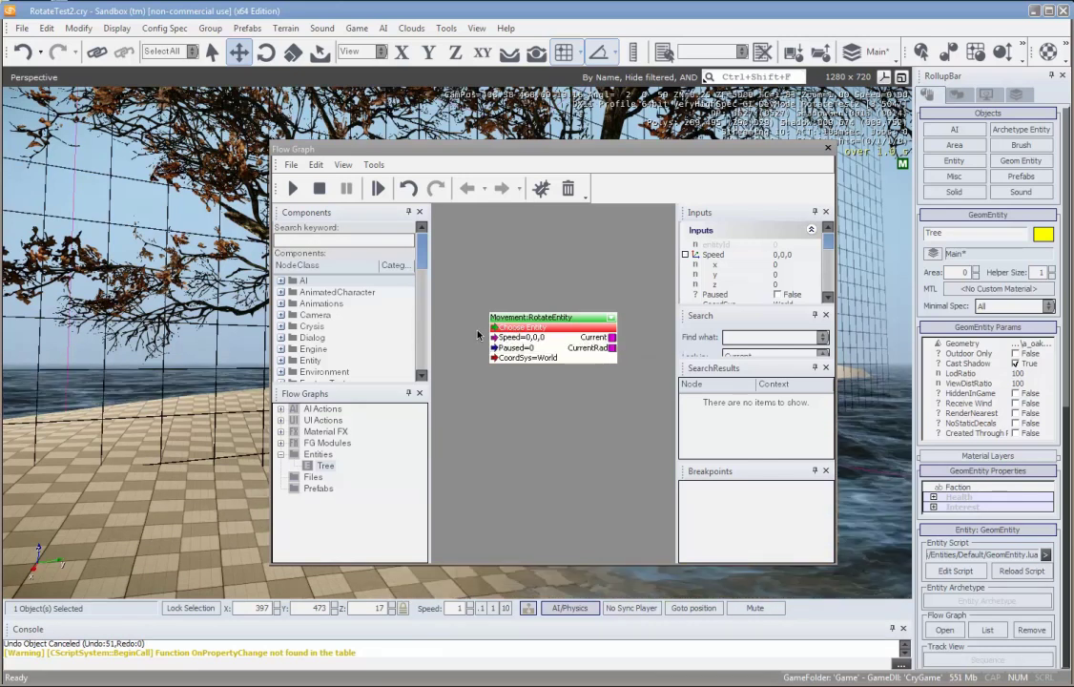
pyautogui.rightClick(532, 329)
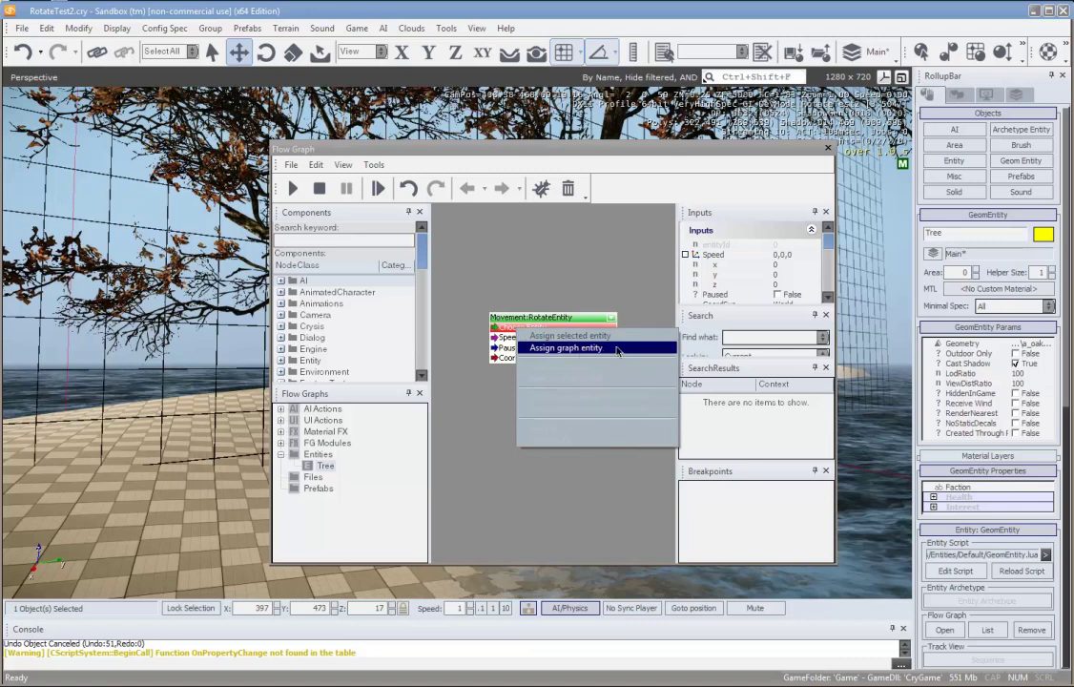
pyautogui.click(615, 349)
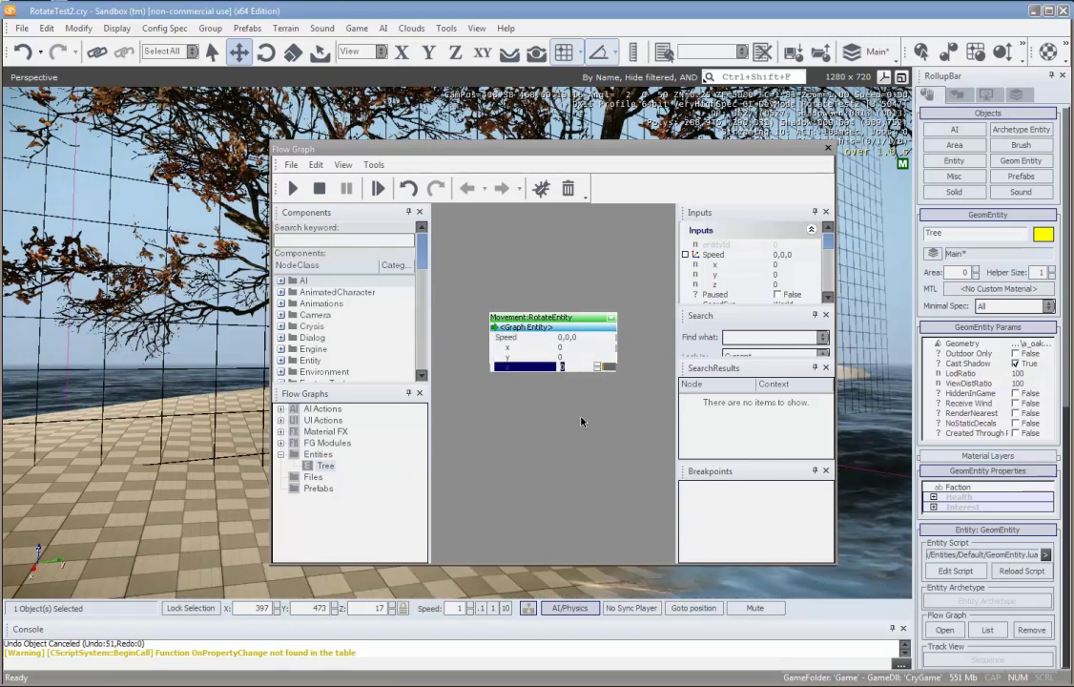
pyautogui.write('70')
pyautogui.press('Return')
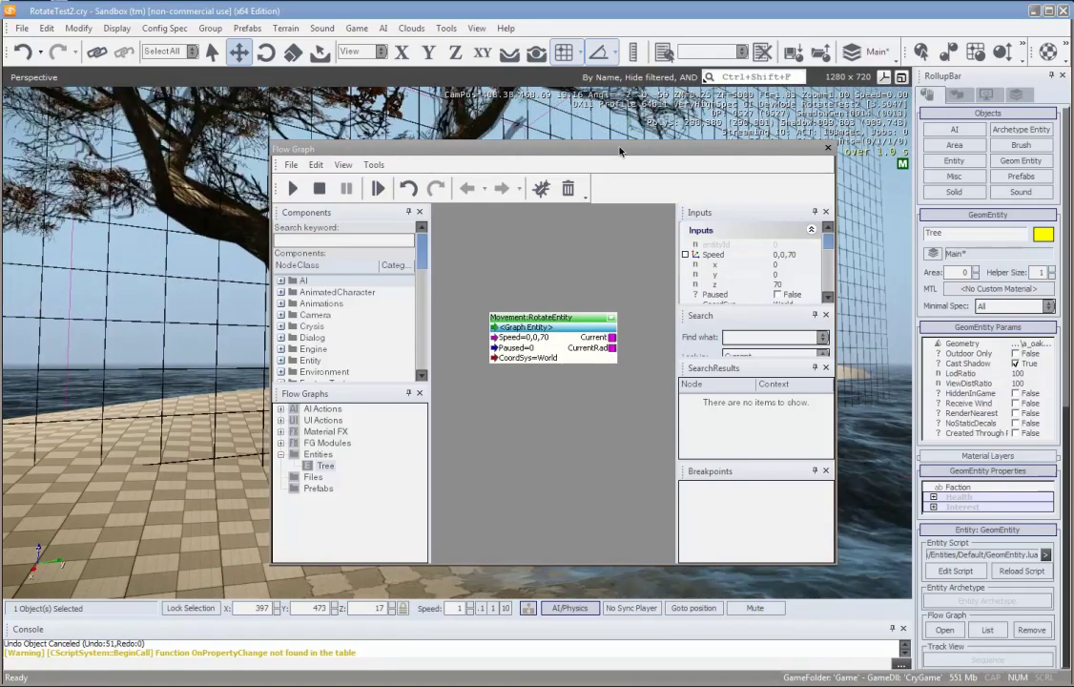
# Set the RotateEntity node's Z speed to 0 and its Y speed to 40
pyautogui.moveTo(620, 151); pyautogui.dragTo(1039, 157)
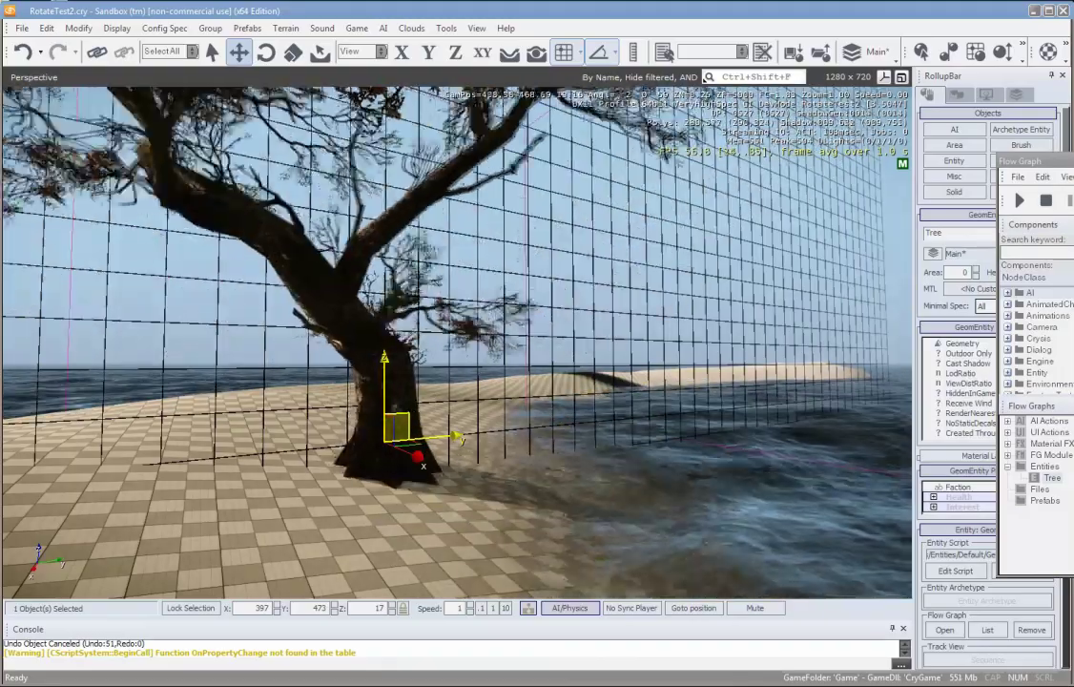
pyautogui.moveTo(1052, 162); pyautogui.dragTo(531, 169)
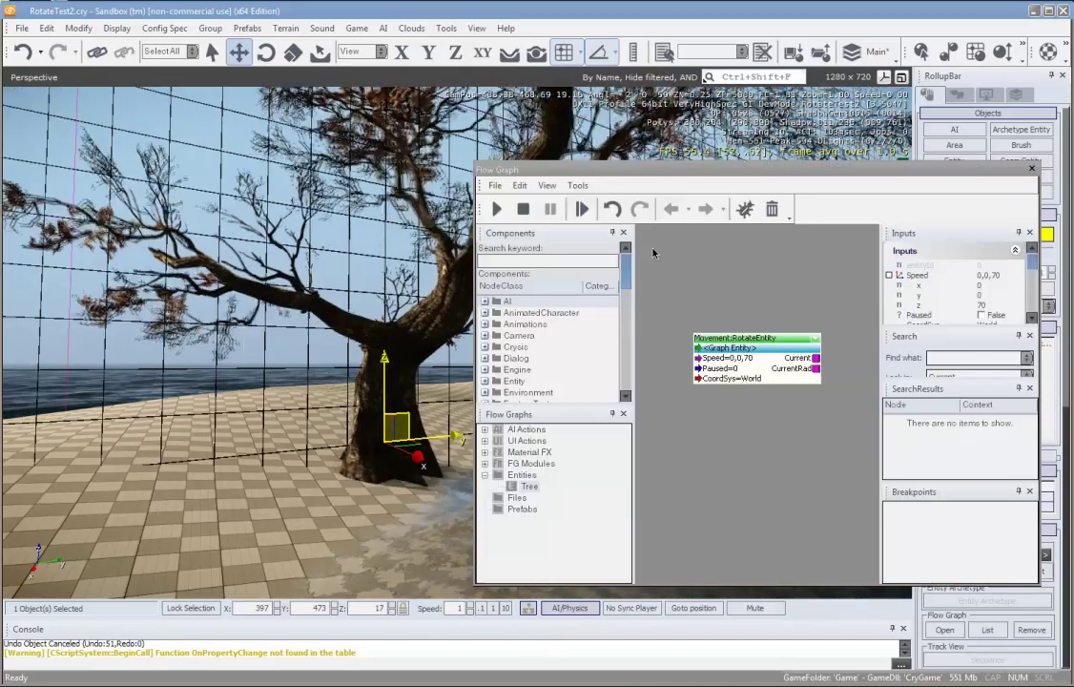
pyautogui.doubleClick(743, 360)
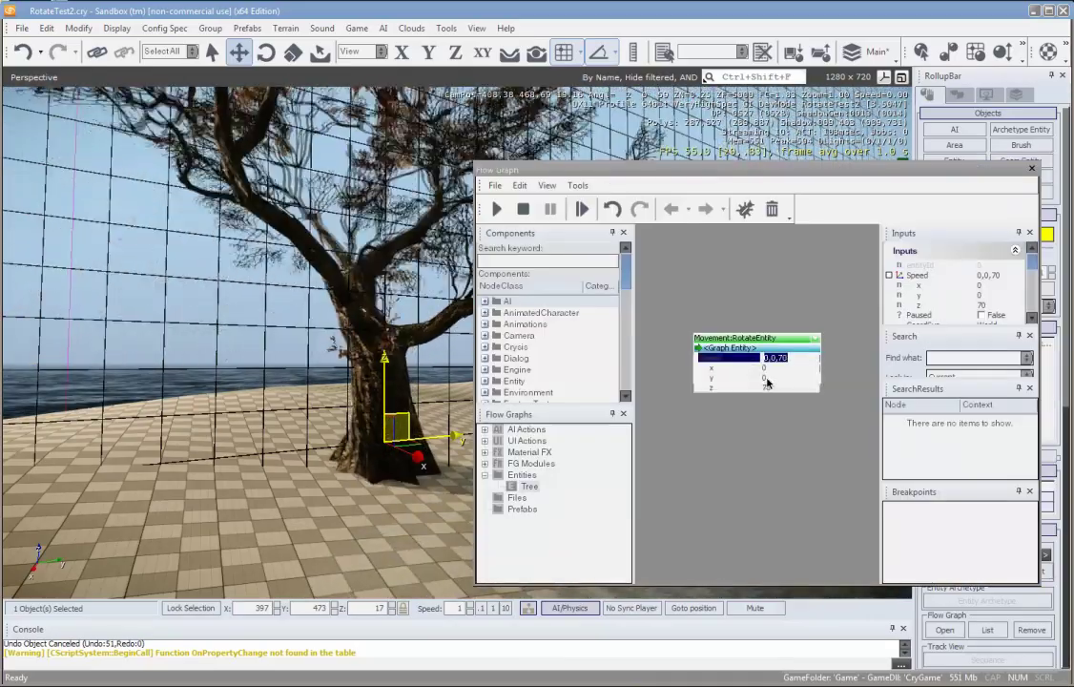
pyautogui.click(776, 387)
pyautogui.write('0')
pyautogui.press('Return')
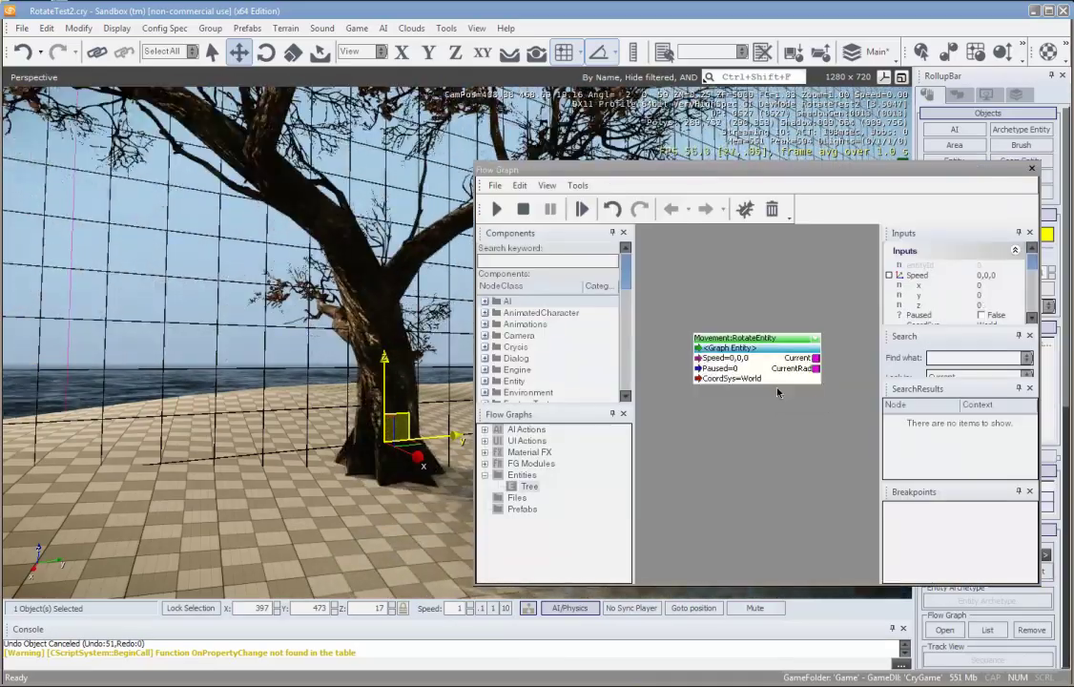
pyautogui.doubleClick(740, 359)
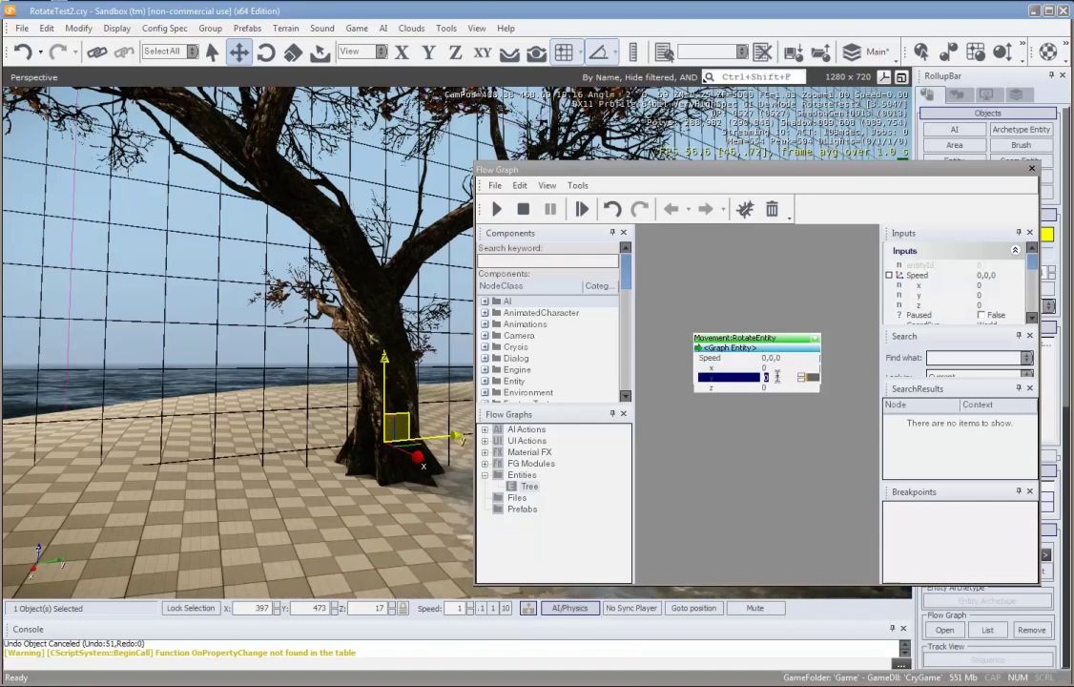
pyautogui.write('40')
pyautogui.press('Return')
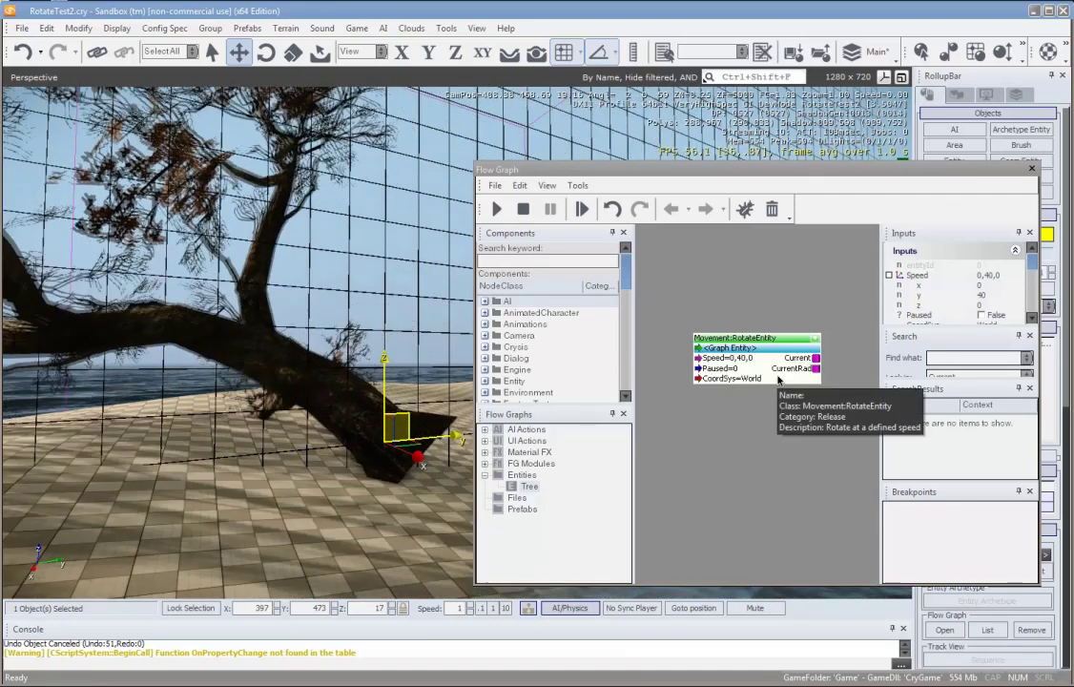
# Examine the tree's rotation around the Y axis from several camera positions in the viewport
pyautogui.doubleClick(730, 359)
pyautogui.click(706, 429)
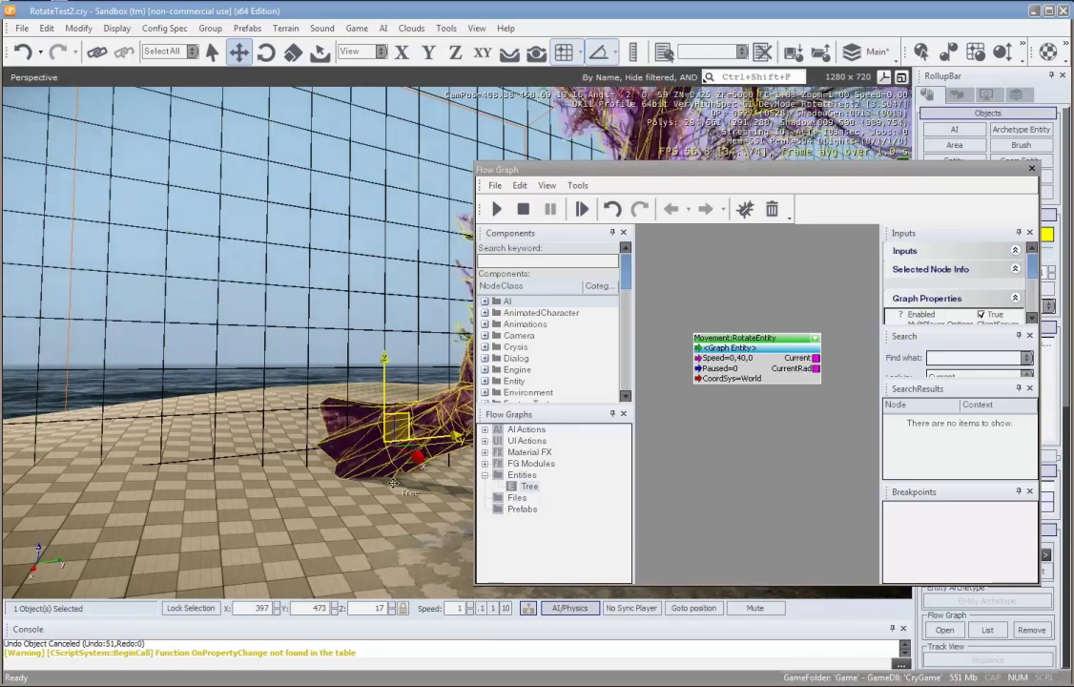
pyautogui.moveTo(393, 485); pyautogui.dragTo(391, 486, button='right')
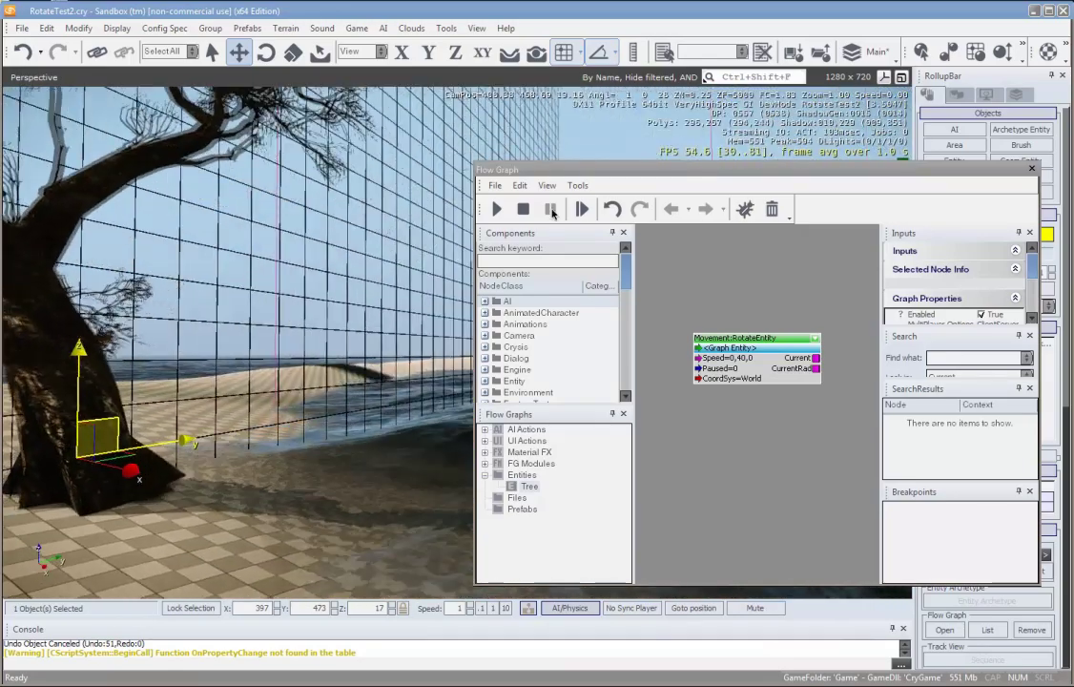
pyautogui.moveTo(527, 167); pyautogui.dragTo(959, 164)
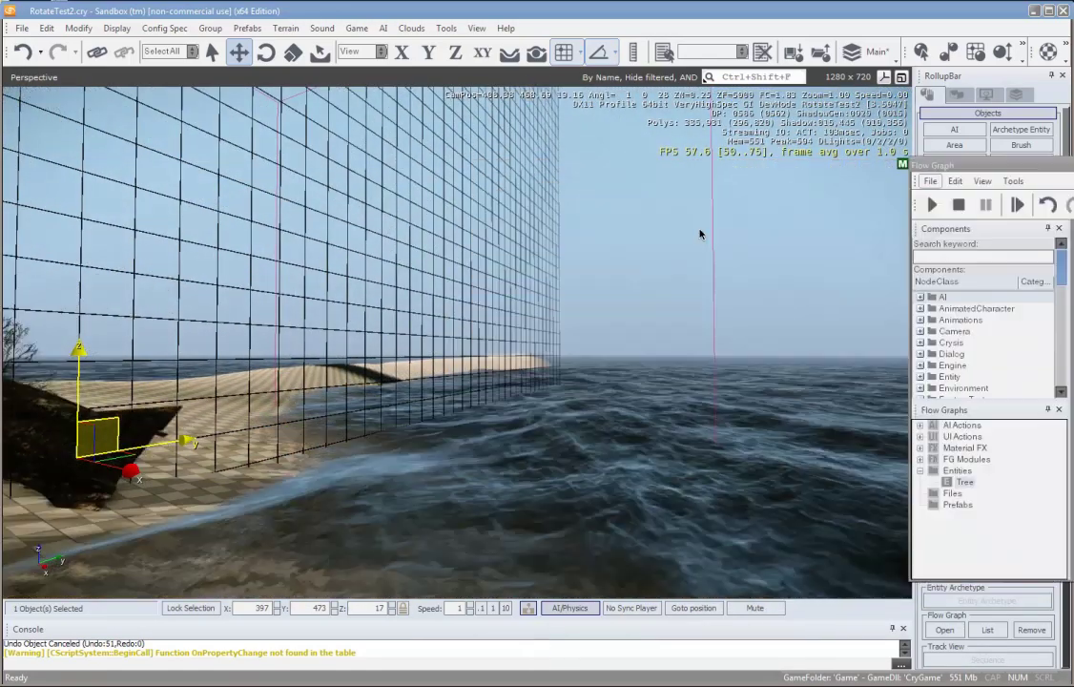
pyautogui.press('a')
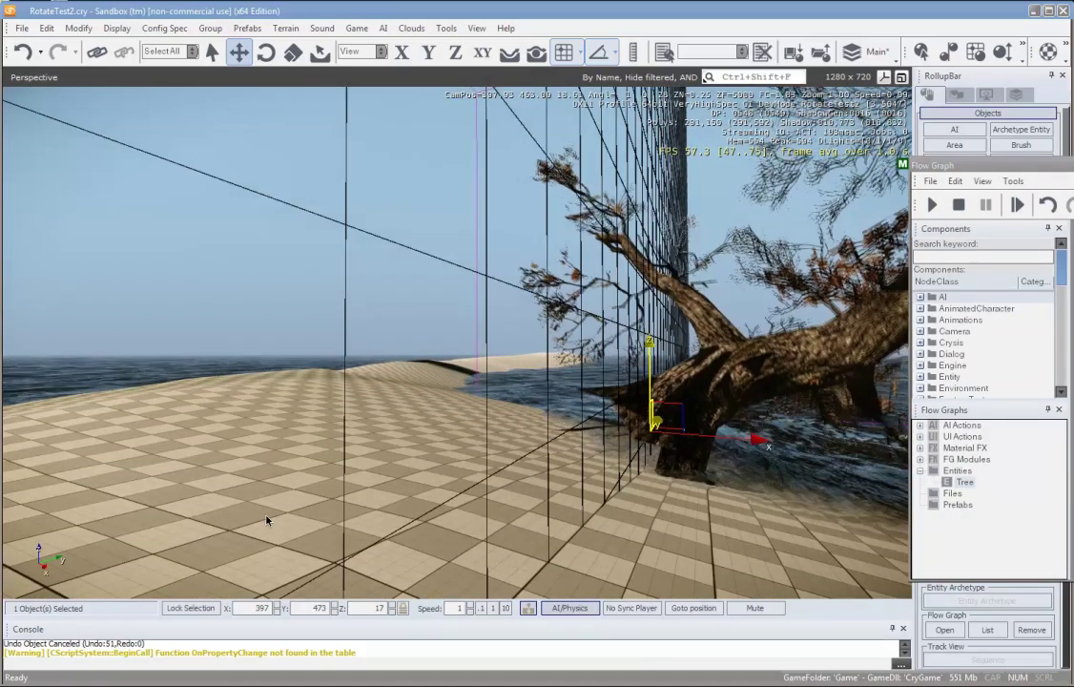
pyautogui.press('d')
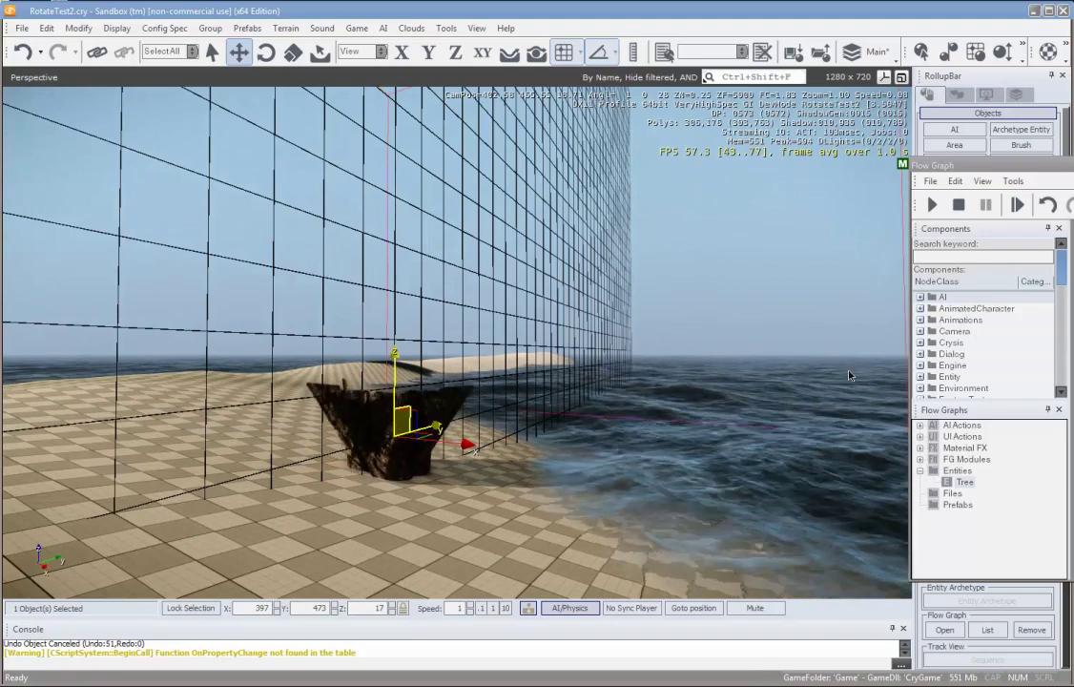
# Switch the RotateEntity node's coordinate system to Local and toggle the AI/Physics simulation
pyautogui.moveTo(954, 165); pyautogui.dragTo(792, 171)
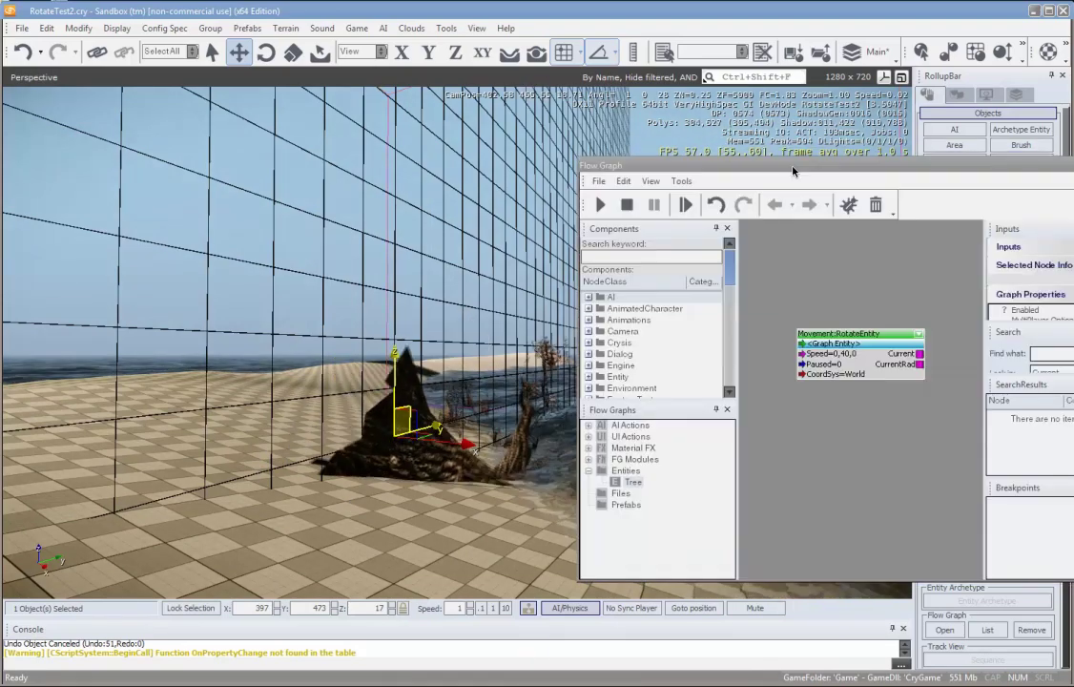
pyautogui.doubleClick(834, 374)
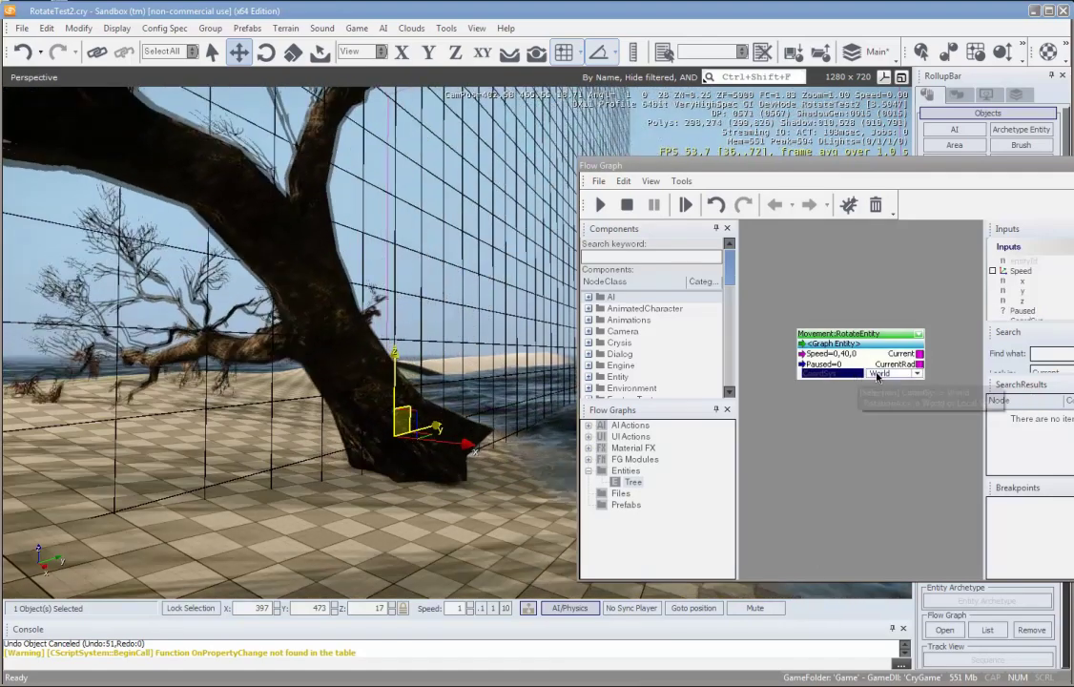
pyautogui.click(882, 374)
pyautogui.click(876, 383)
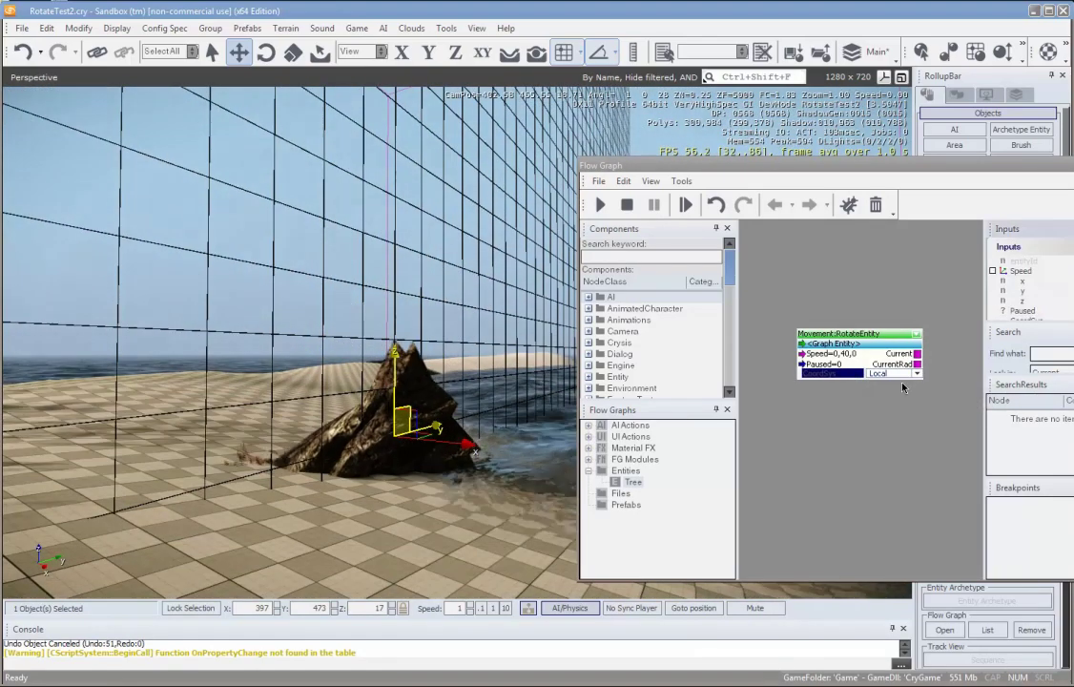
pyautogui.click(892, 416)
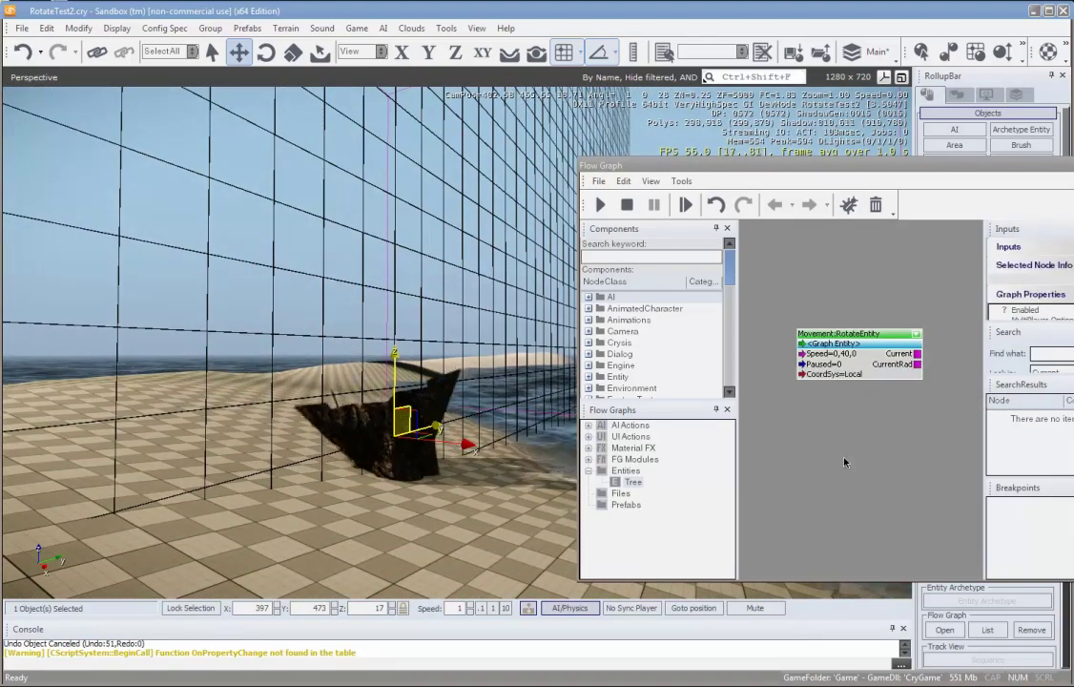
pyautogui.click(582, 611)
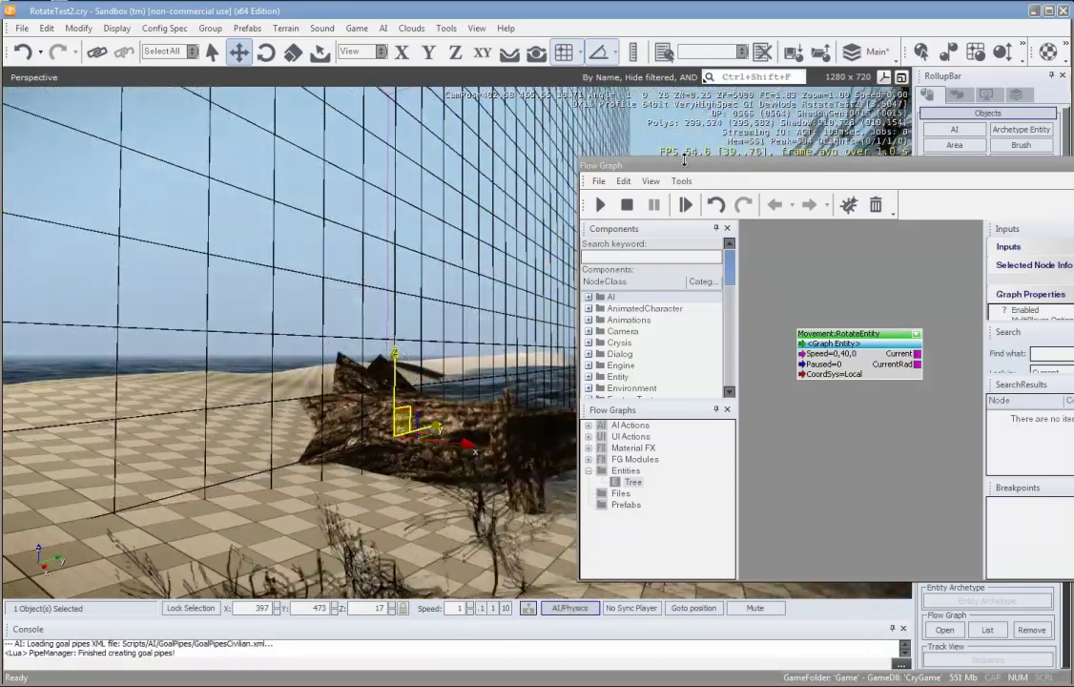
# Examine the tree's local Y rotation in the viewport, with the simulation off, and in game mode
pyautogui.moveTo(814, 173); pyautogui.dragTo(1035, 154)
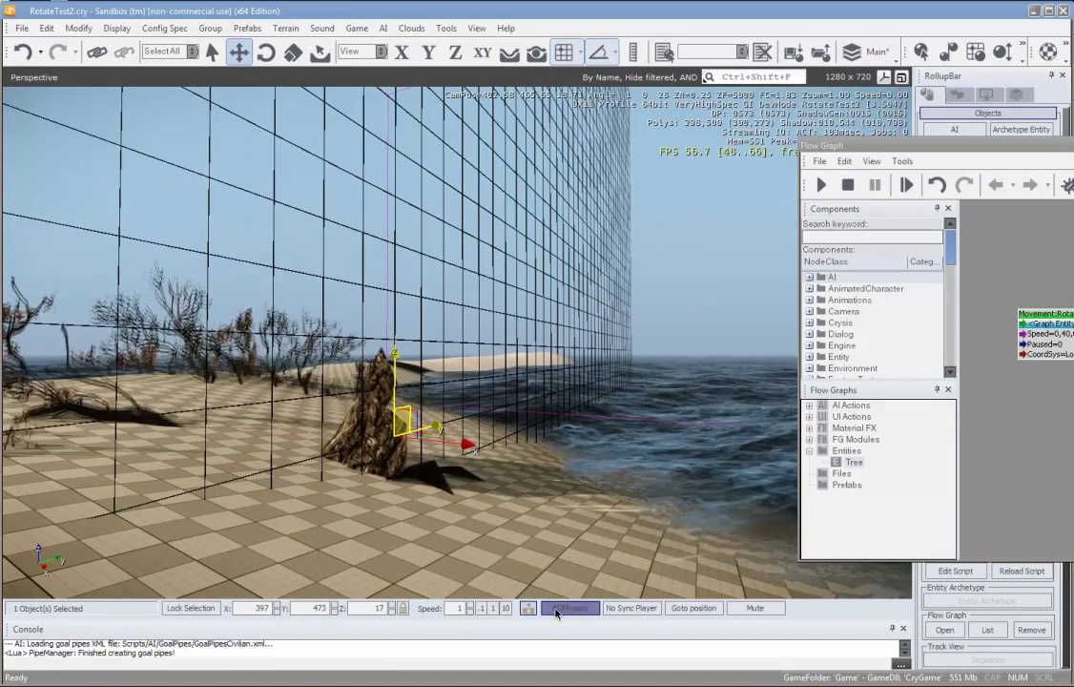
pyautogui.moveTo(507, 528); pyautogui.dragTo(556, 521, button='right')
pyautogui.press('a')
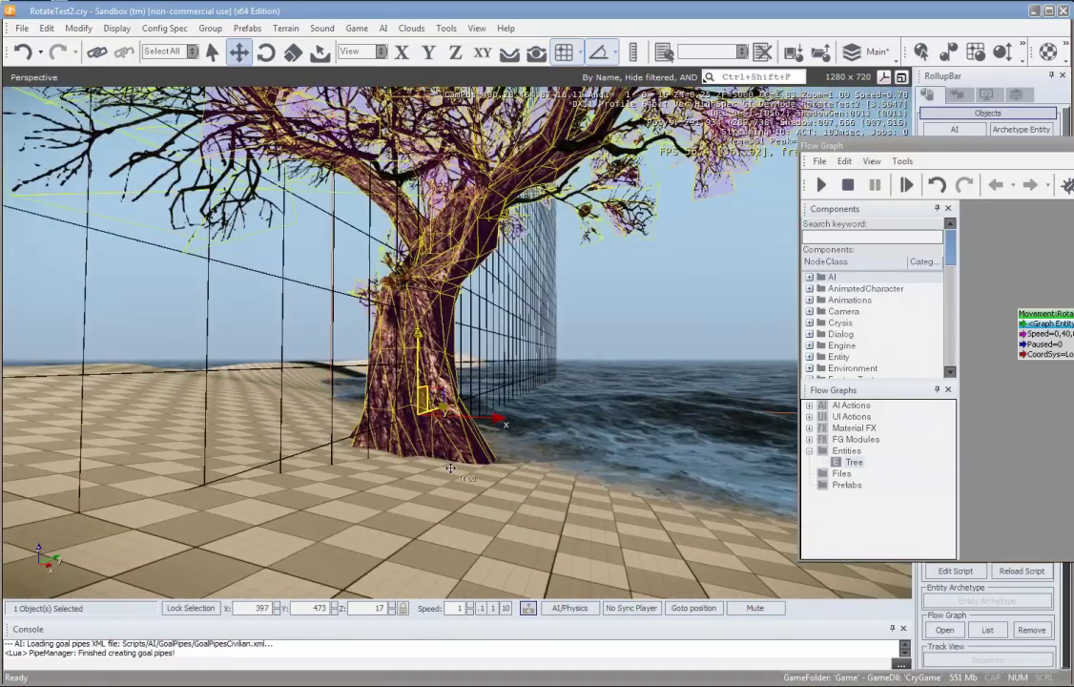
pyautogui.moveTo(491, 500); pyautogui.dragTo(489, 492, button='right')
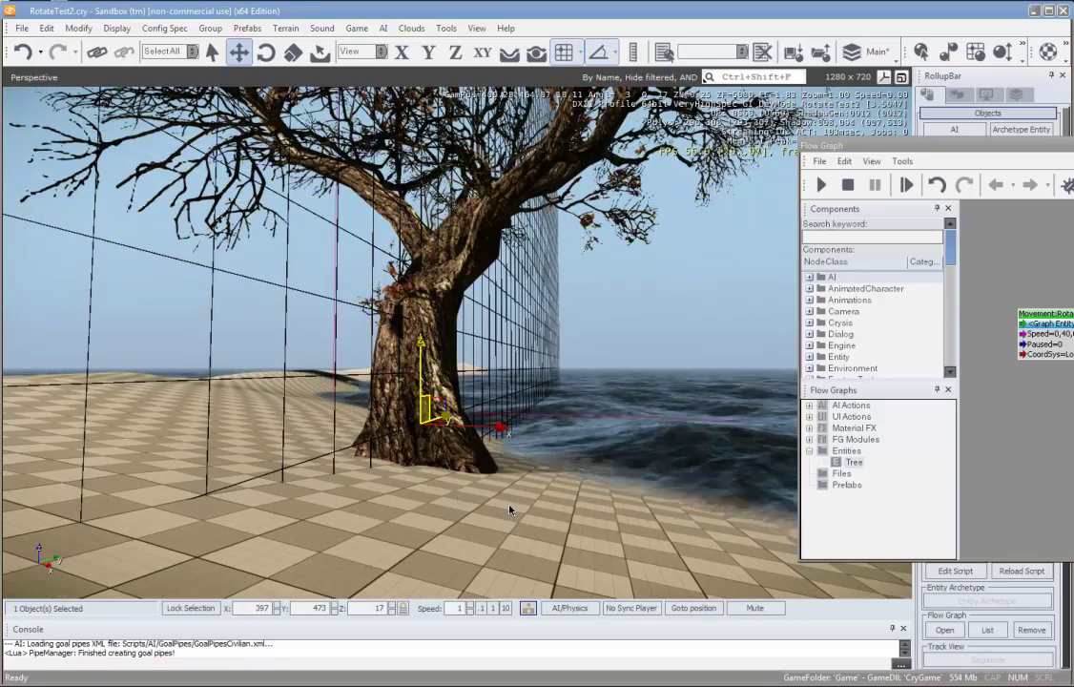
pyautogui.hotkey('ctrl', 'g')
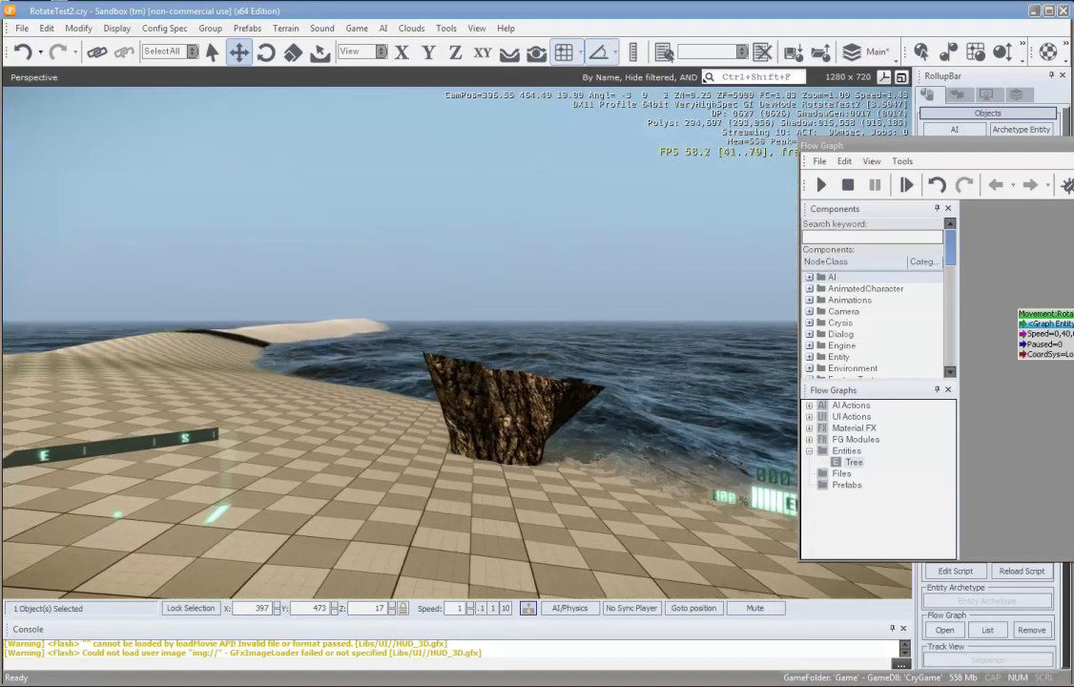
pyautogui.press('Escape')
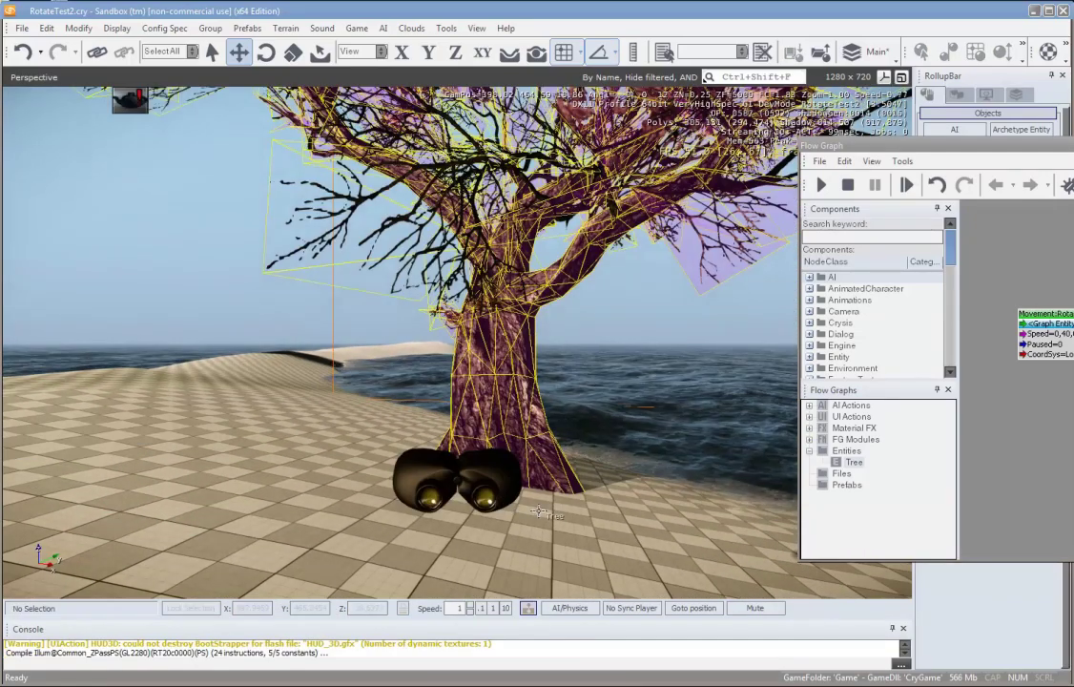
pyautogui.moveTo(607, 523); pyautogui.dragTo(629, 523, button='right')
pyautogui.press('w')
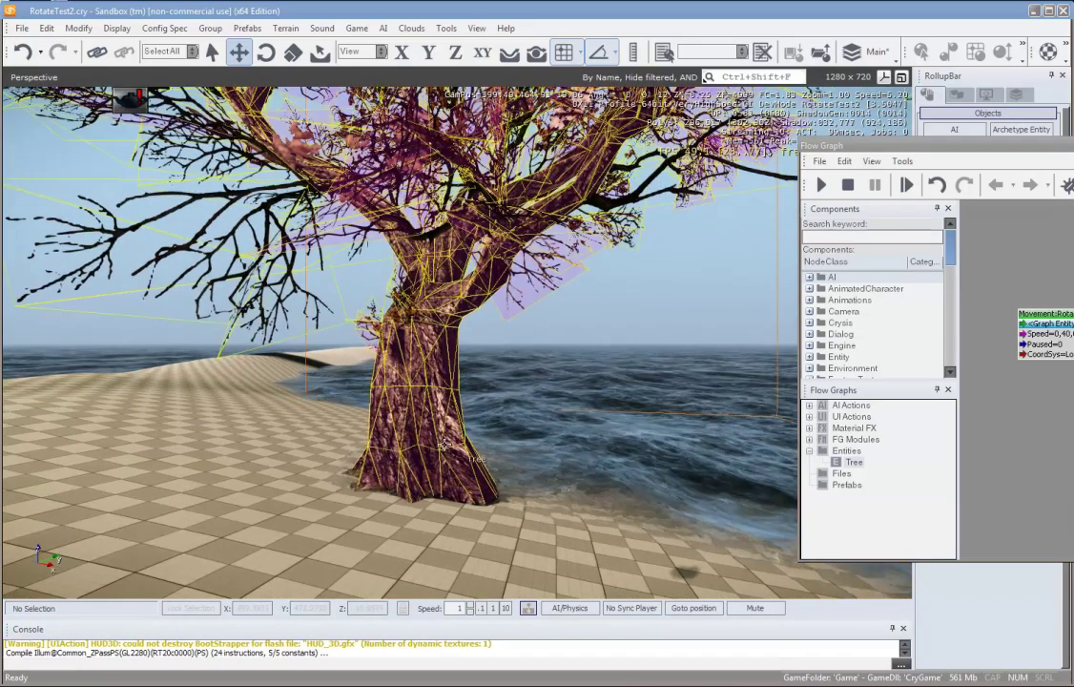
# Deselect the tree and place an AI TagPoint on the terrain beside its trunk, at about X 394, Y 472
pyautogui.click(442, 444)
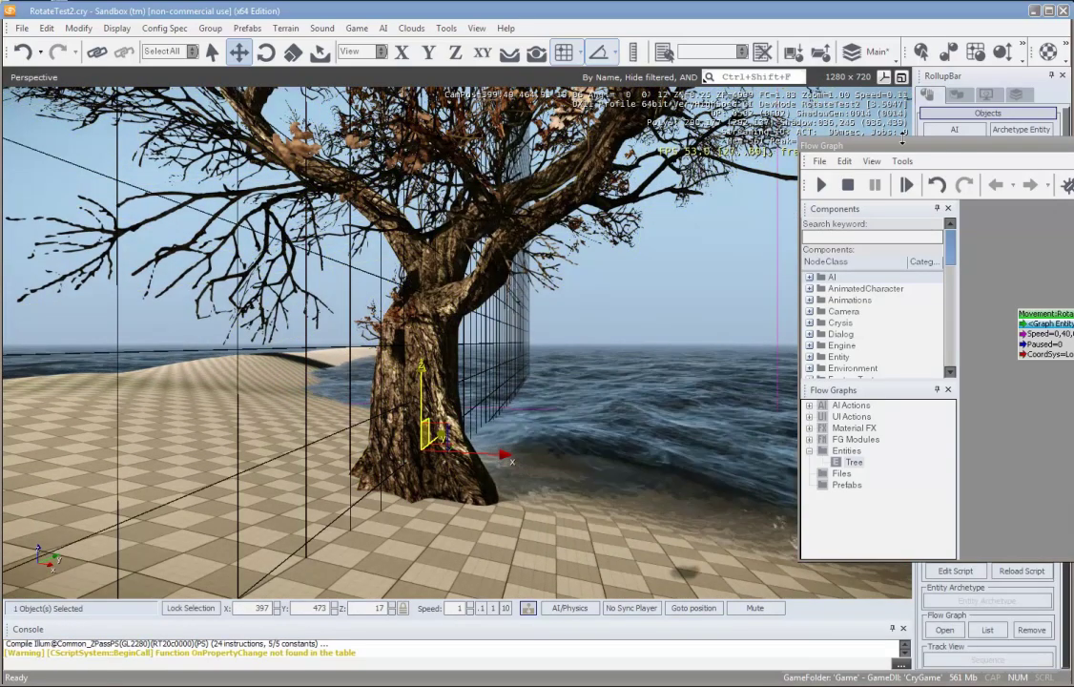
pyautogui.moveTo(868, 148); pyautogui.dragTo(1073, 156)
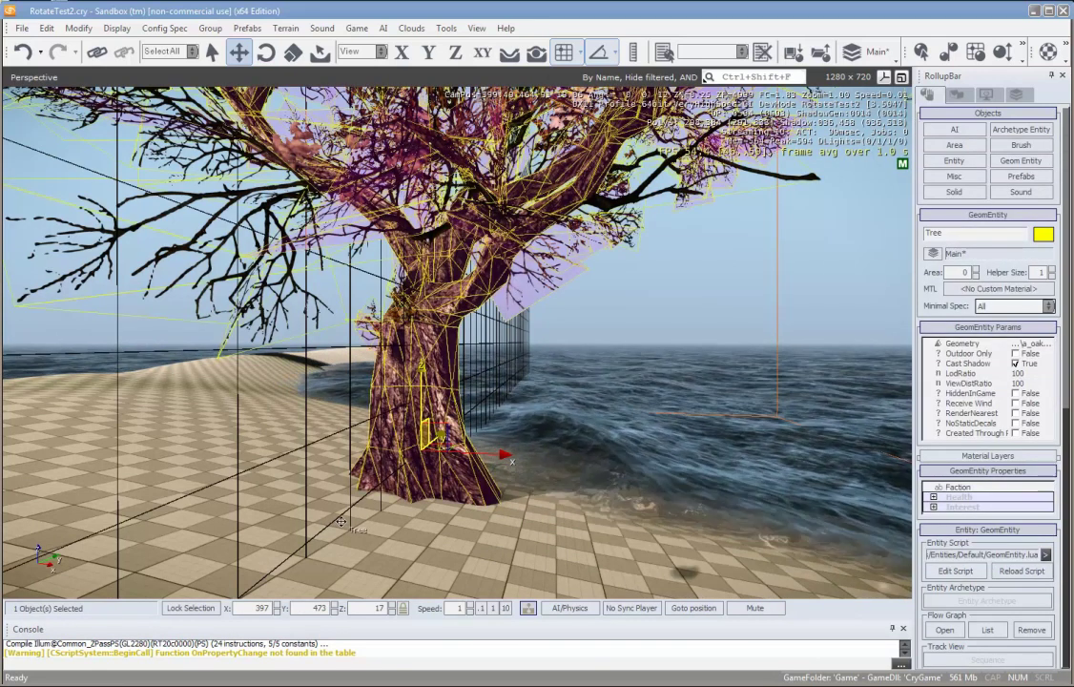
pyautogui.click(240, 459)
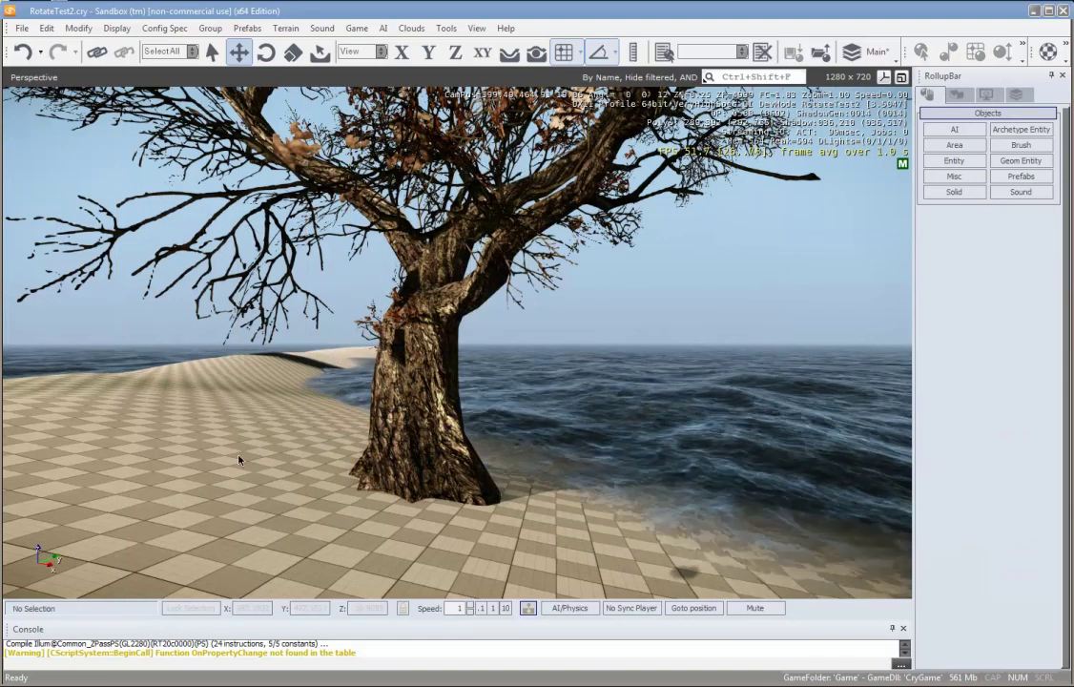
pyautogui.click(956, 130)
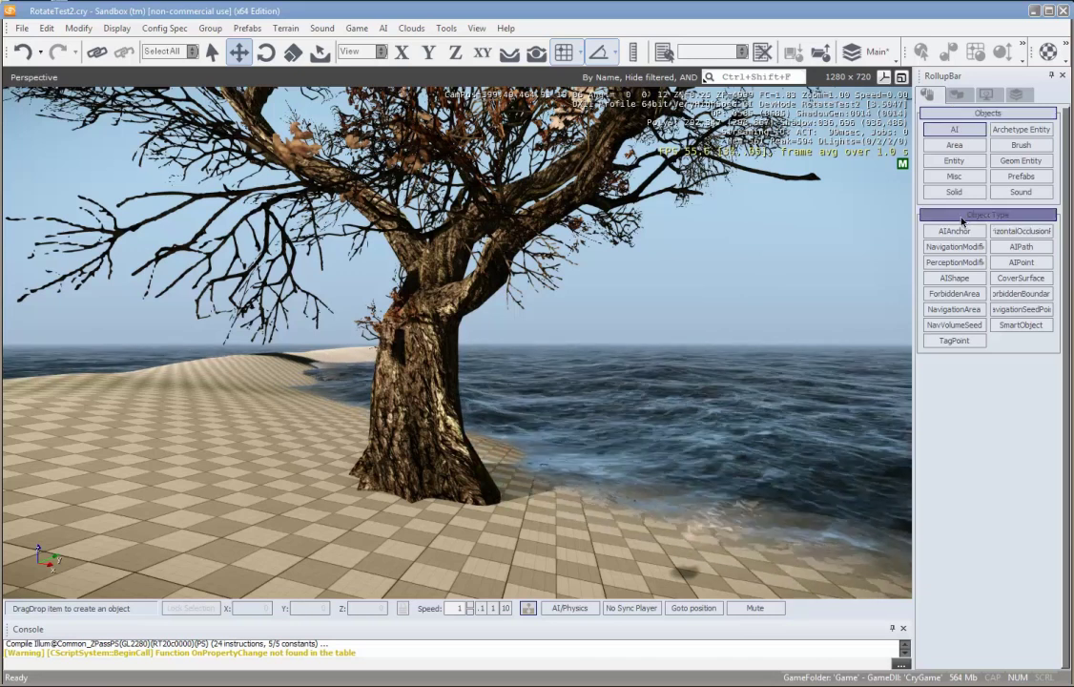
pyautogui.click(955, 341)
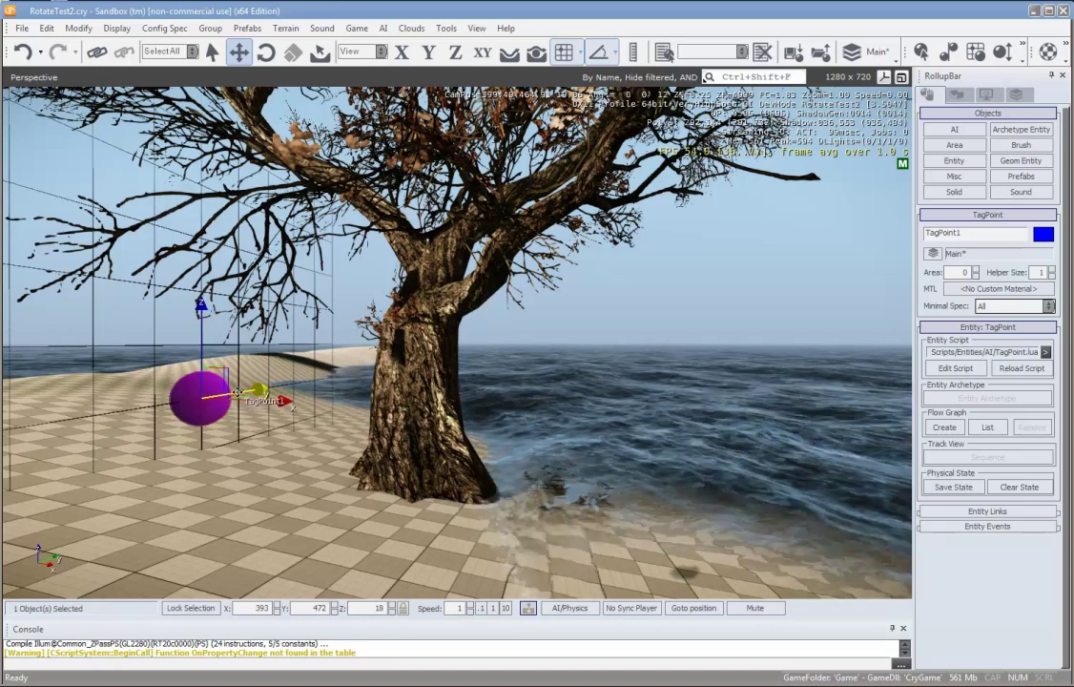
pyautogui.moveTo(239, 396); pyautogui.dragTo(334, 399)
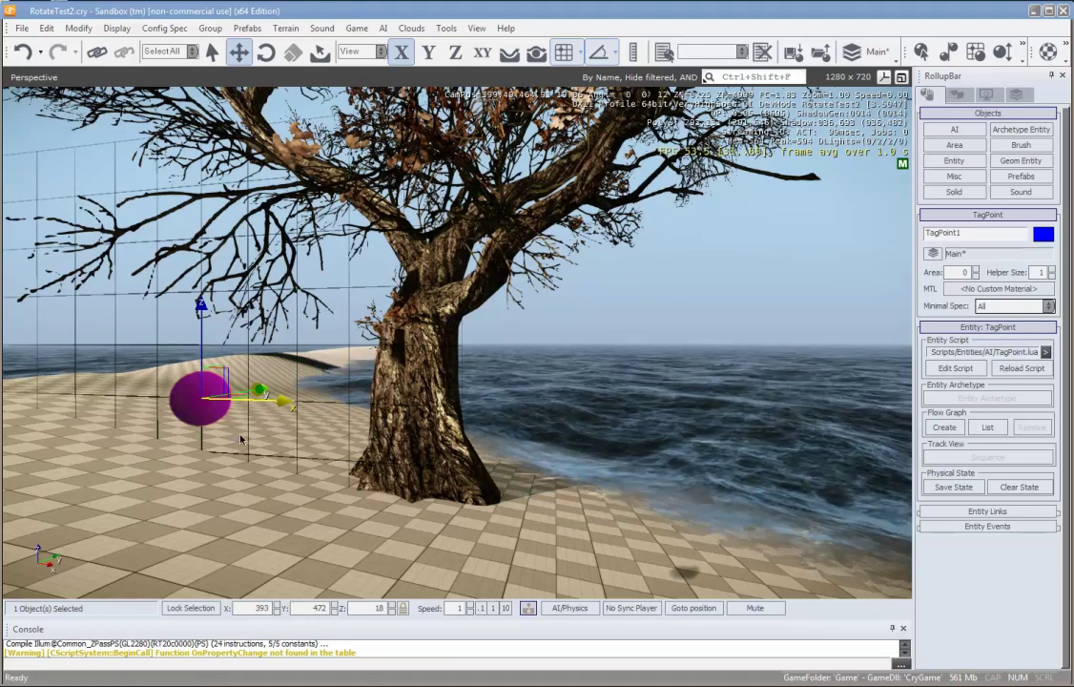
pyautogui.moveTo(239, 395)
pyautogui.mouseDown()
pyautogui.moveTo(253, 398)
pyautogui.moveTo(209, 431)
pyautogui.moveTo(263, 386)
pyautogui.moveTo(208, 419)
pyautogui.moveTo(183, 375)
pyautogui.moveTo(196, 405)
pyautogui.moveTo(193, 396)
pyautogui.moveTo(228, 393)
pyautogui.moveTo(599, 408)
pyautogui.moveTo(683, 364)
pyautogui.moveTo(748, 379)
pyautogui.moveTo(705, 423)
pyautogui.moveTo(733, 412)
pyautogui.moveTo(696, 398)
pyautogui.moveTo(284, 391)
pyautogui.moveTo(255, 402)
pyautogui.mouseUp()
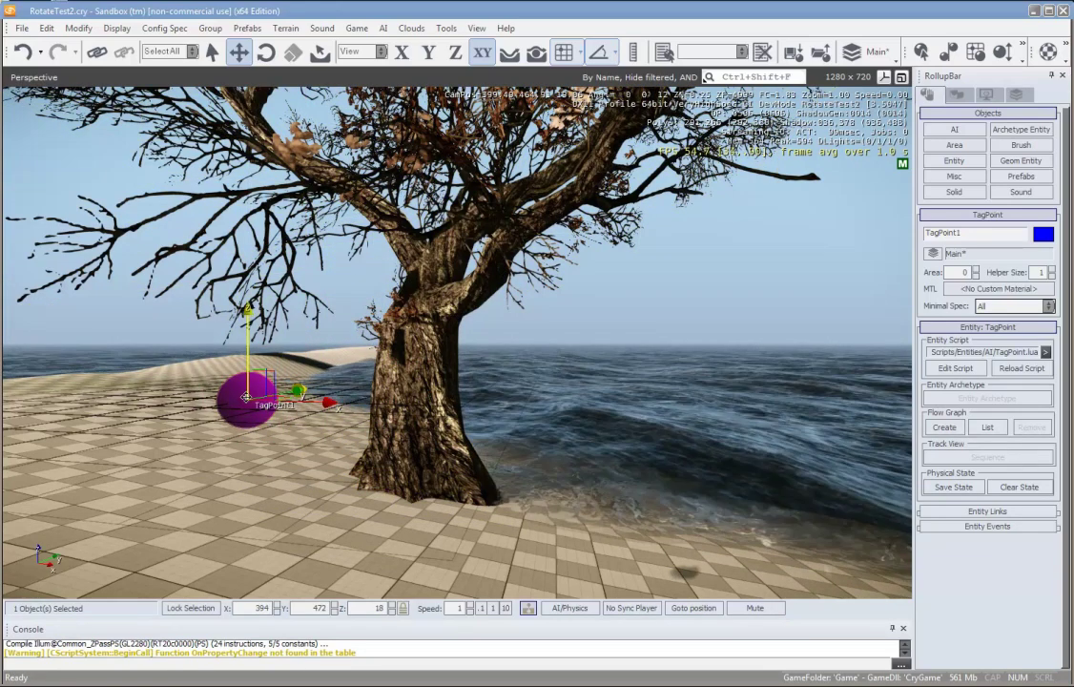
# Create a flow graph for the tag point, keeping the suggested group name
pyautogui.rightClick(246, 396)
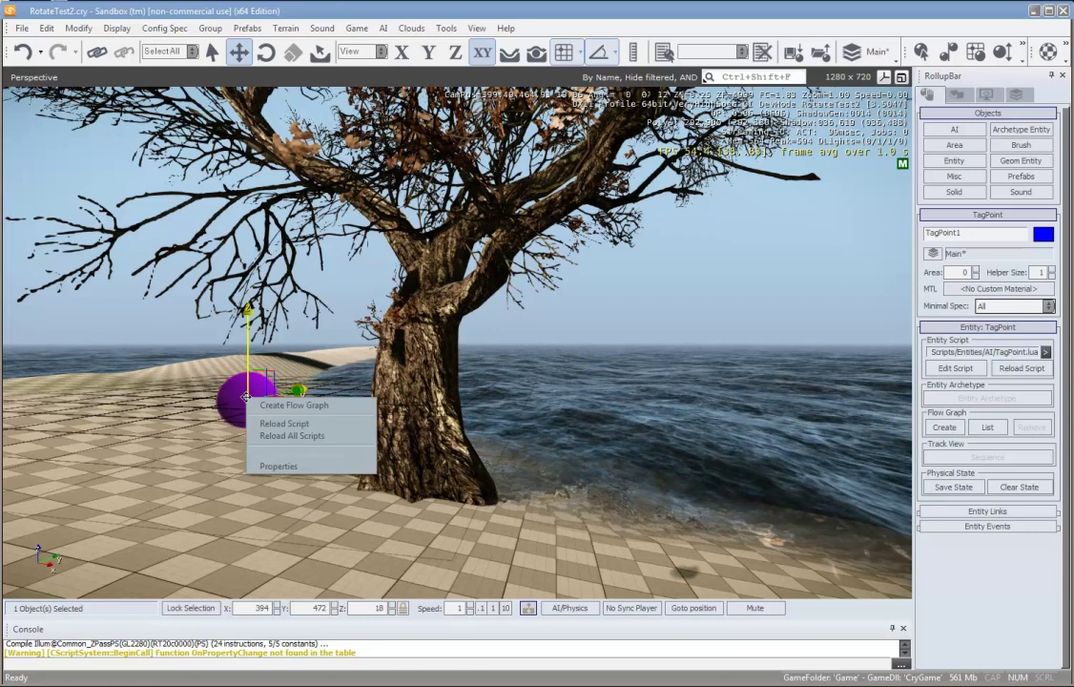
pyautogui.click(276, 405)
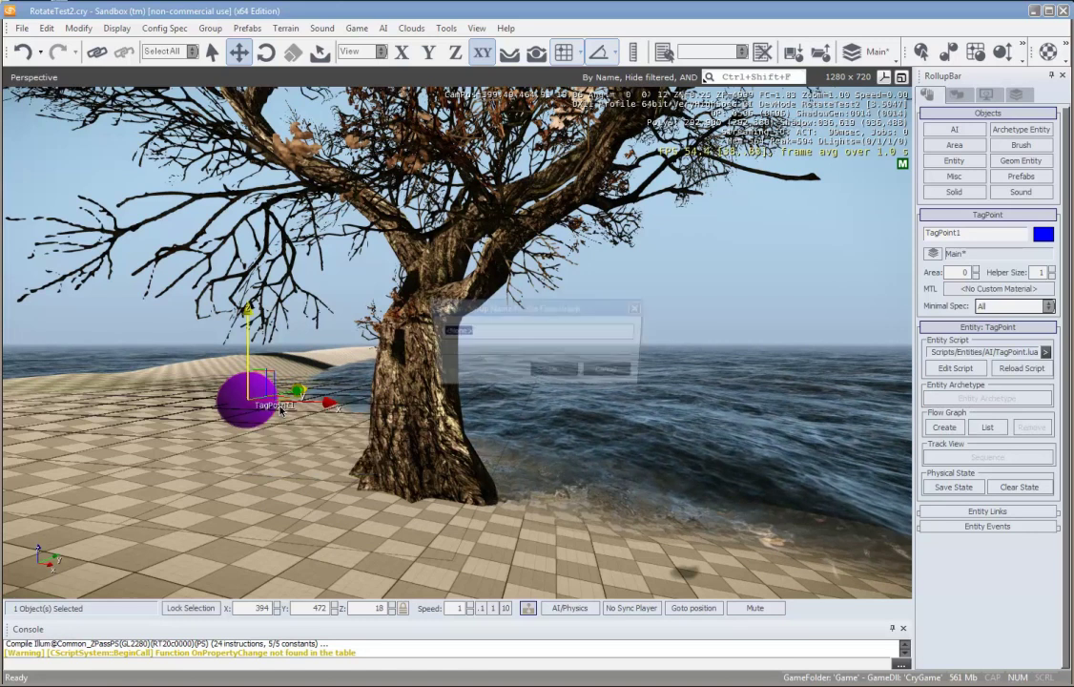
pyautogui.click(552, 372)
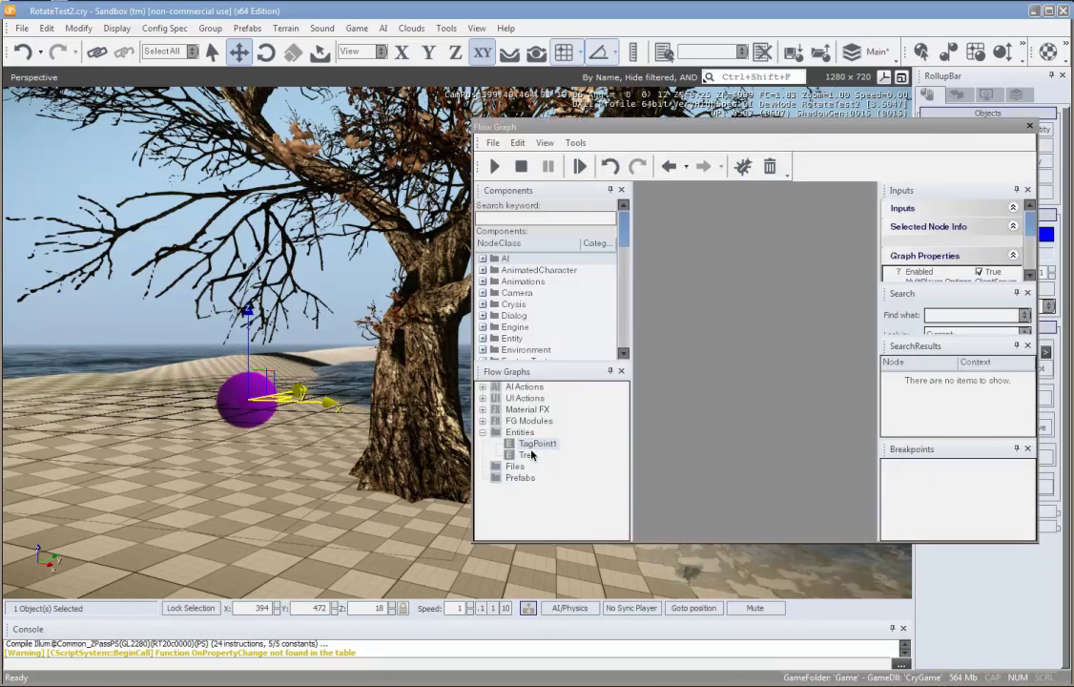
# Copy the Movement:RotateEntity node from the Tree graph and paste it with links into the TagPoint1 graph
pyautogui.click(530, 455)
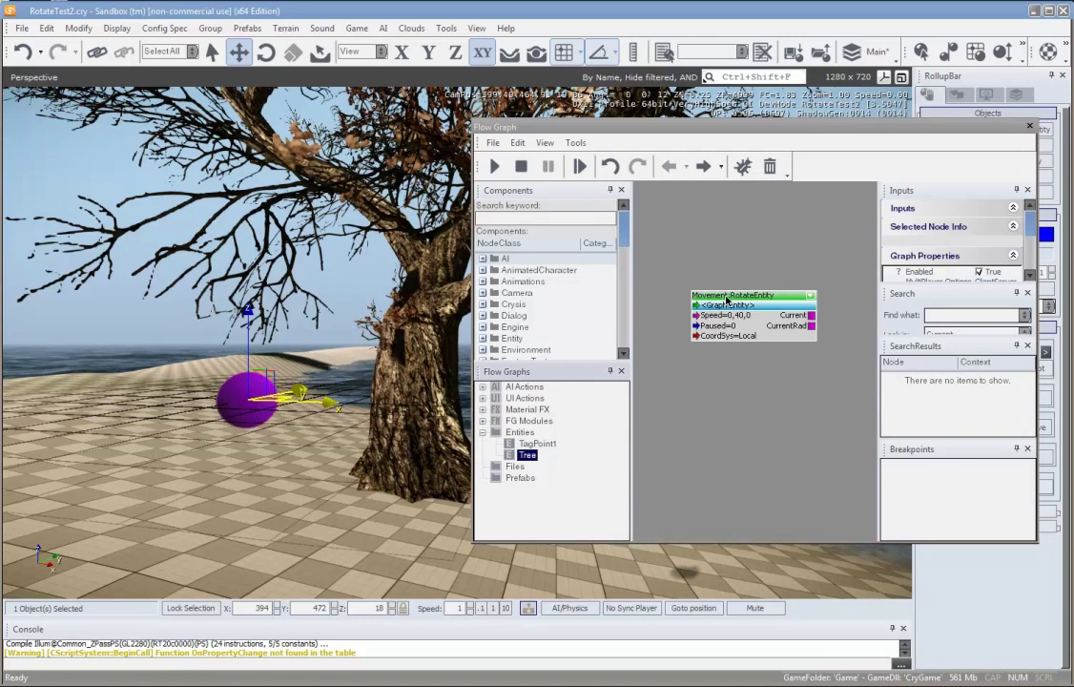
pyautogui.click(727, 298)
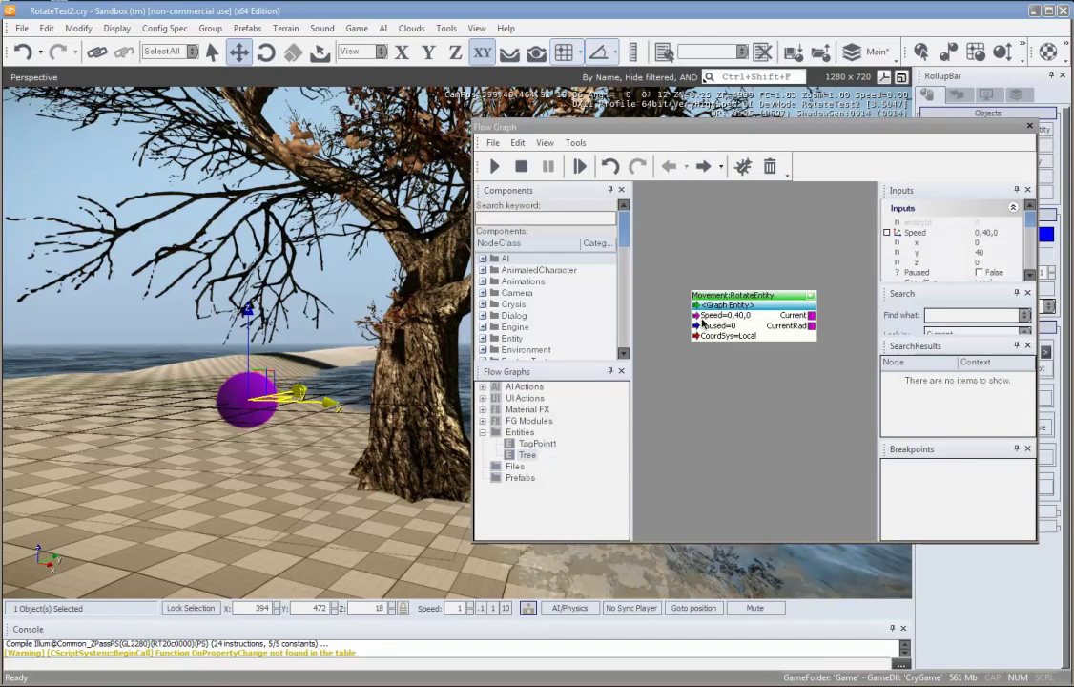
pyautogui.rightClick(723, 298)
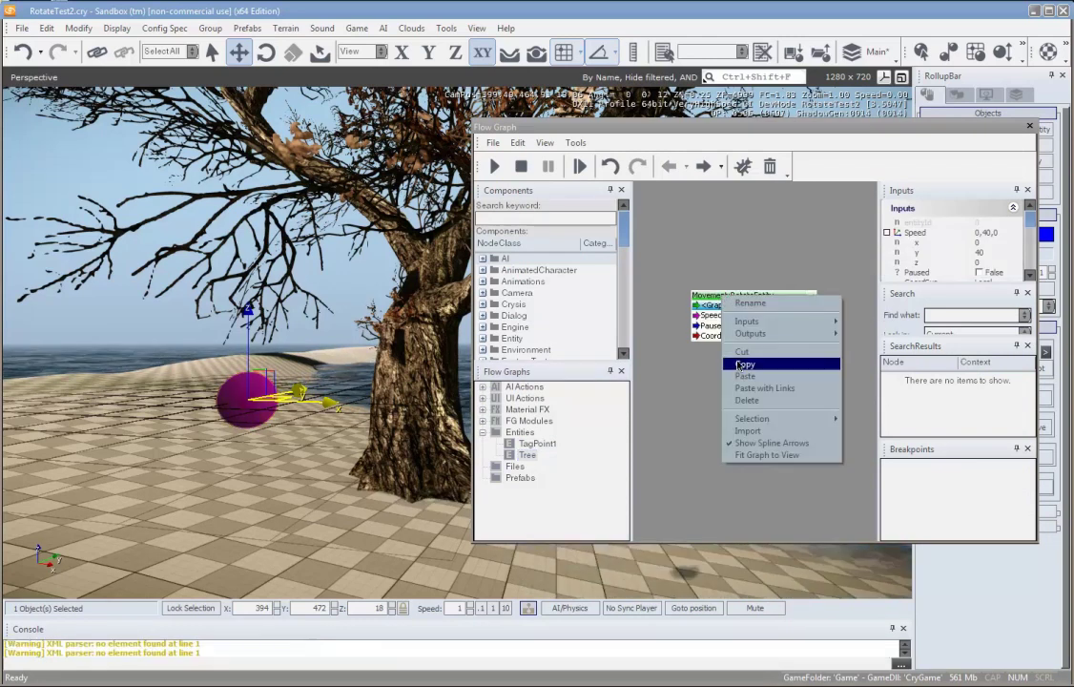
pyautogui.click(770, 364)
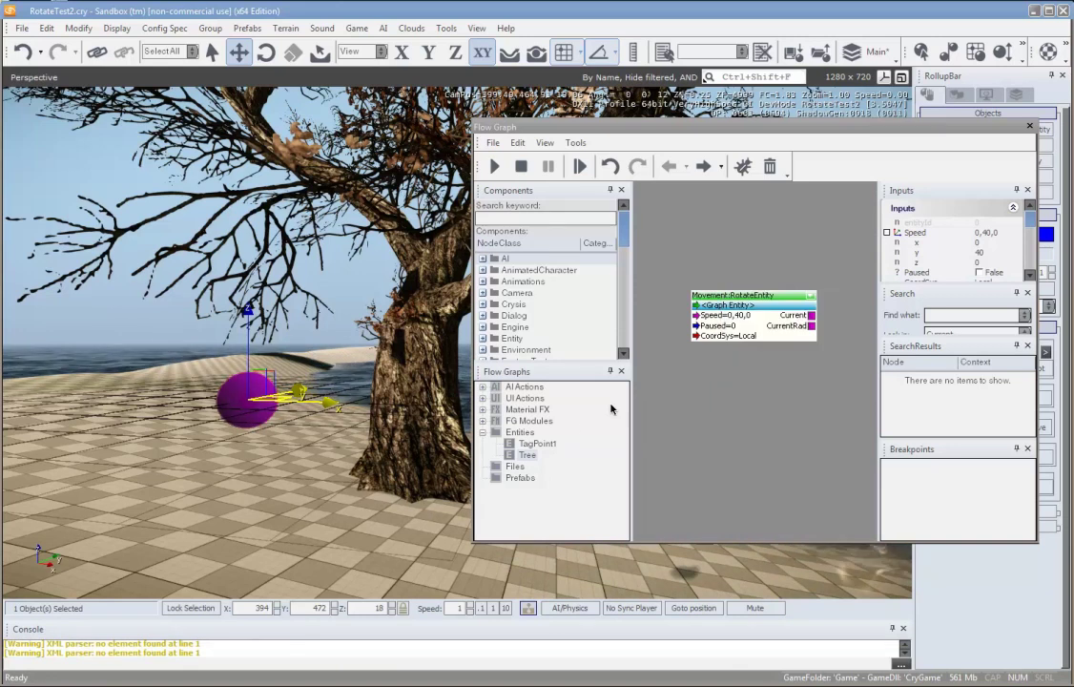
pyautogui.click(524, 448)
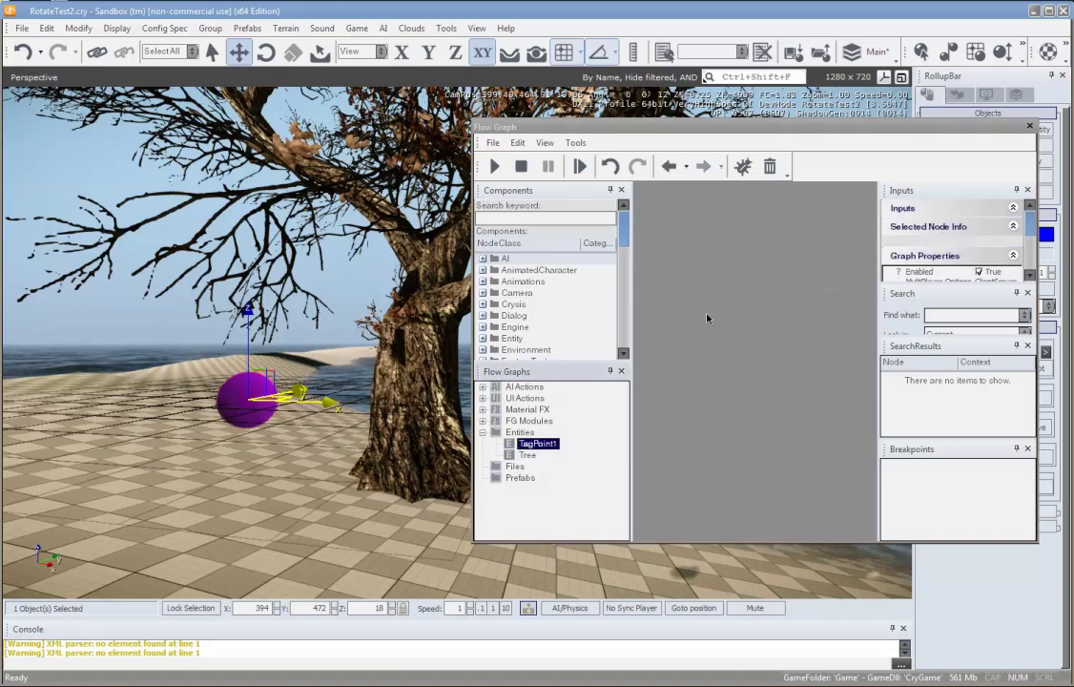
pyautogui.rightClick(680, 307)
pyautogui.rightClick(670, 283)
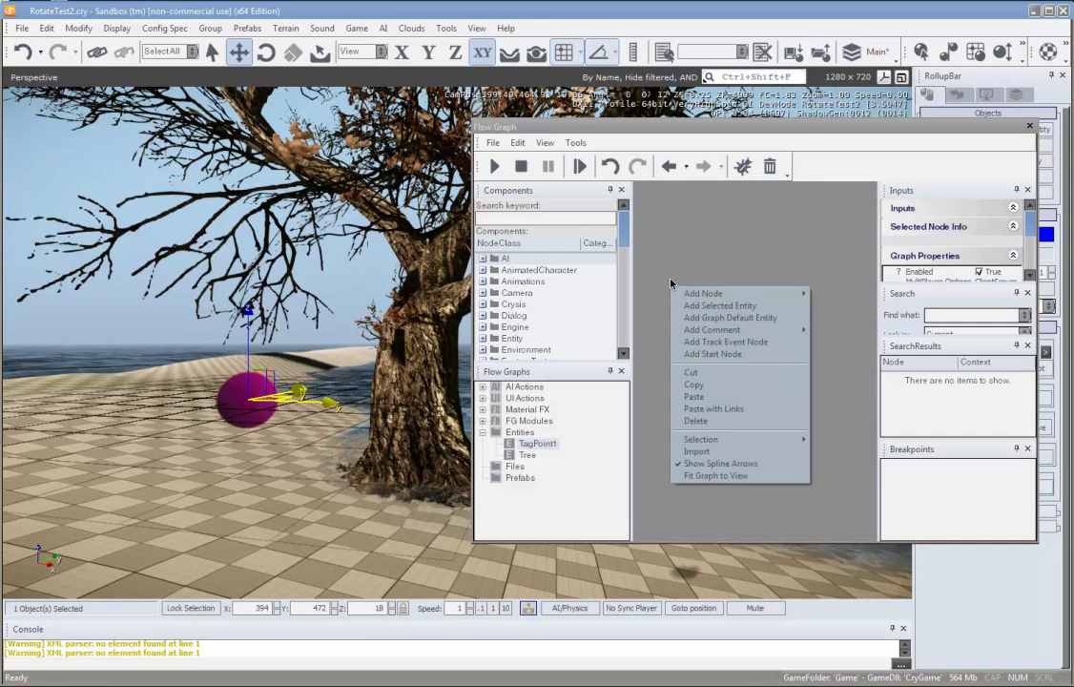
pyautogui.click(713, 408)
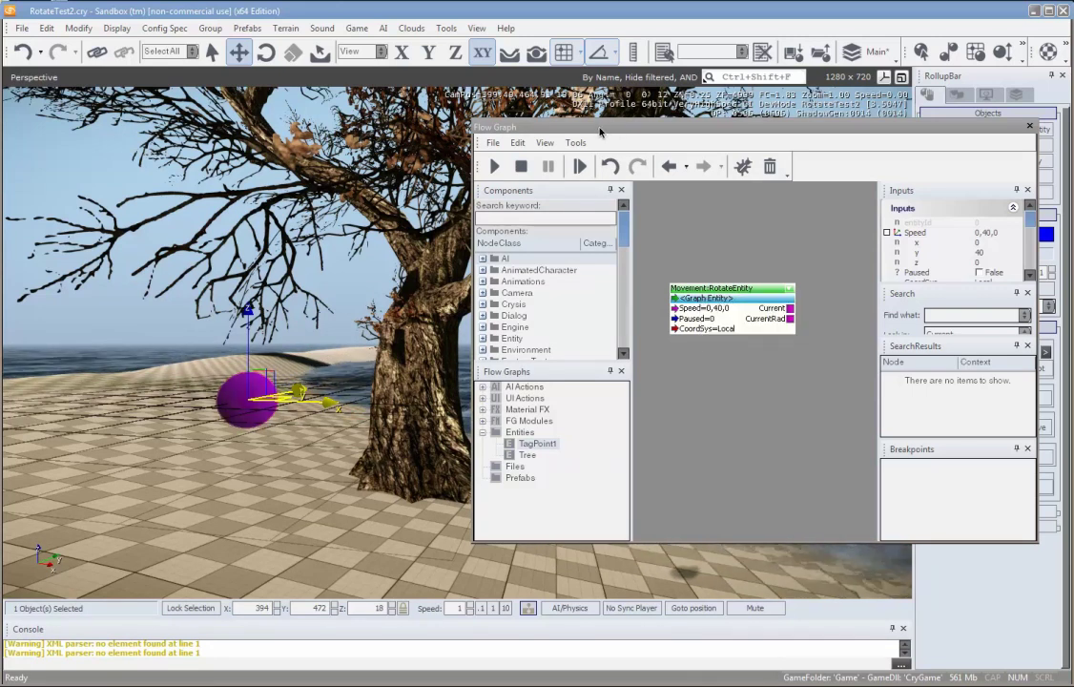
# Clear the viewport of the flow graph window and link the tree to the tag point as its parent
pyautogui.moveTo(600, 132); pyautogui.dragTo(1069, 159)
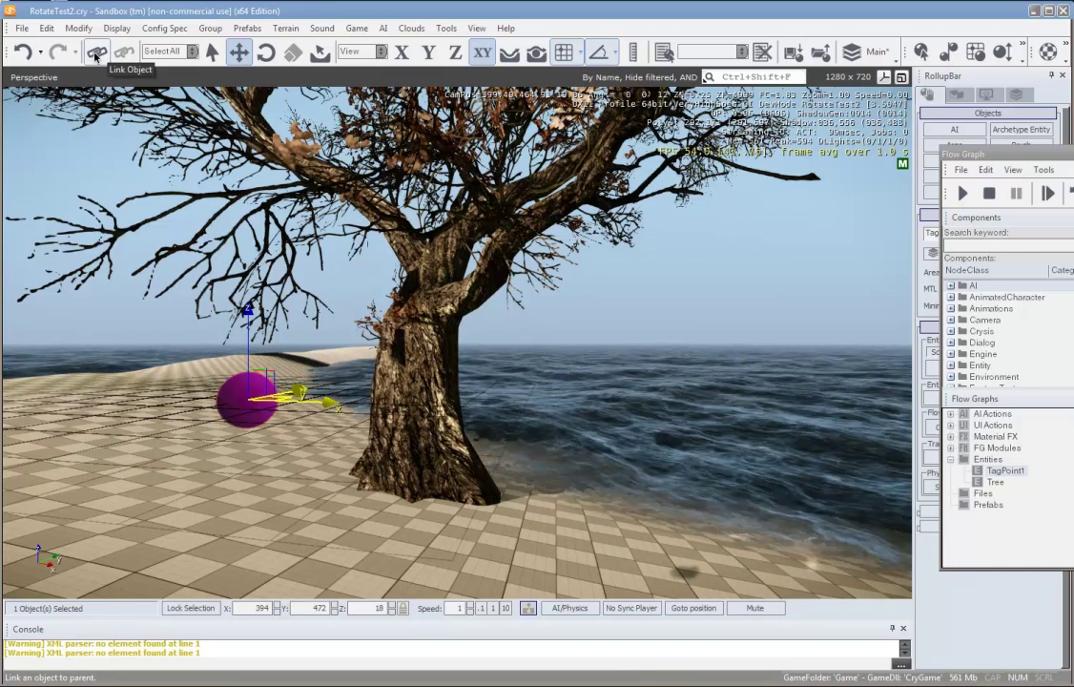
pyautogui.click(96, 55)
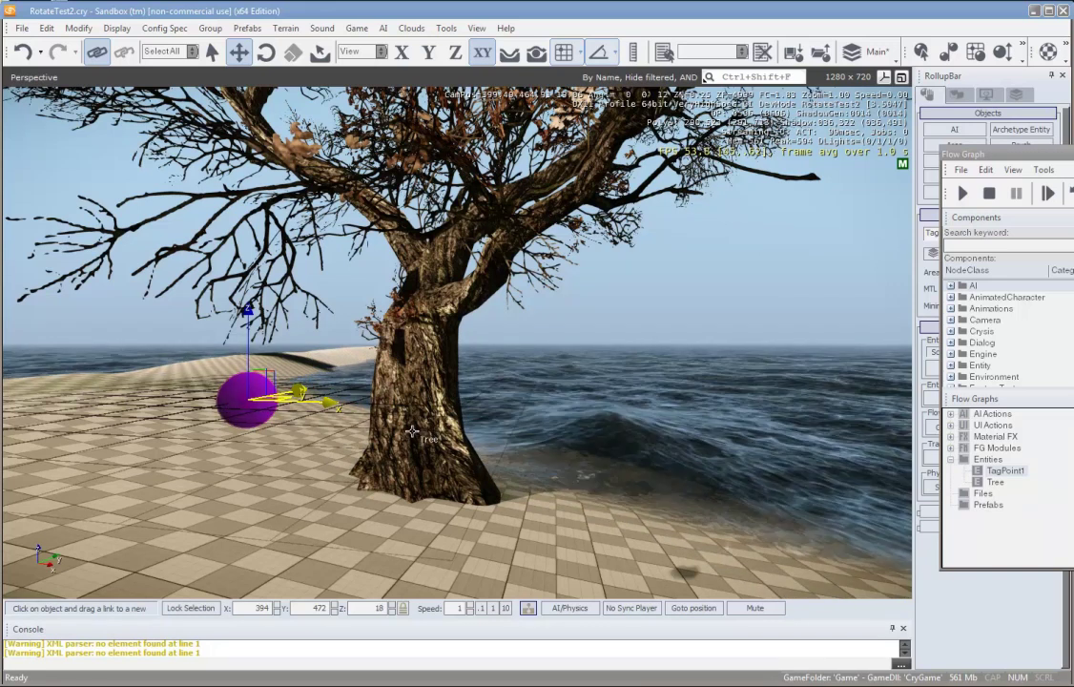
pyautogui.moveTo(298, 420); pyautogui.dragTo(245, 402)
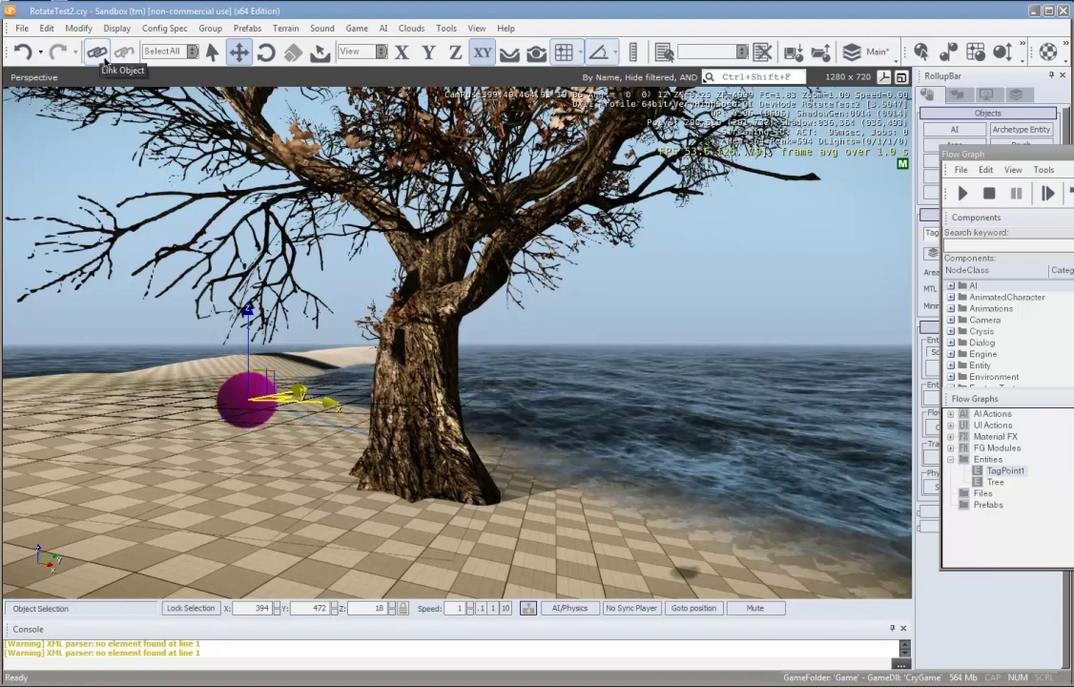
# Shift the tree farther from the tag point, and test the link by moving the tag point back and forth, ending at about X 395, Y 472
pyautogui.click(406, 454)
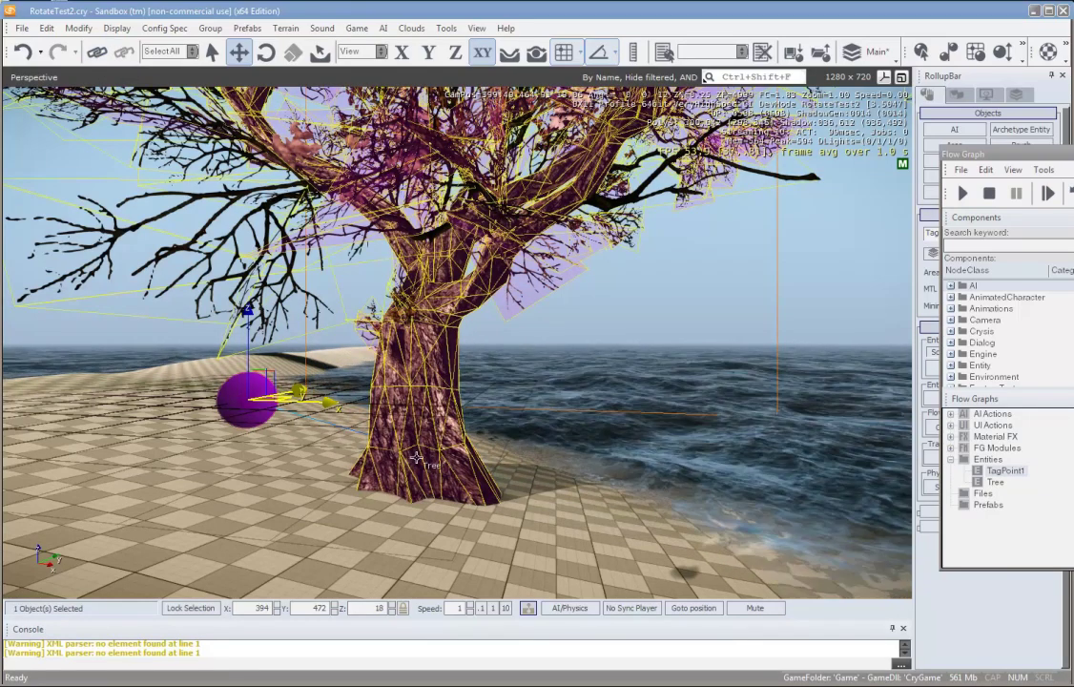
pyautogui.moveTo(432, 458); pyautogui.dragTo(468, 464)
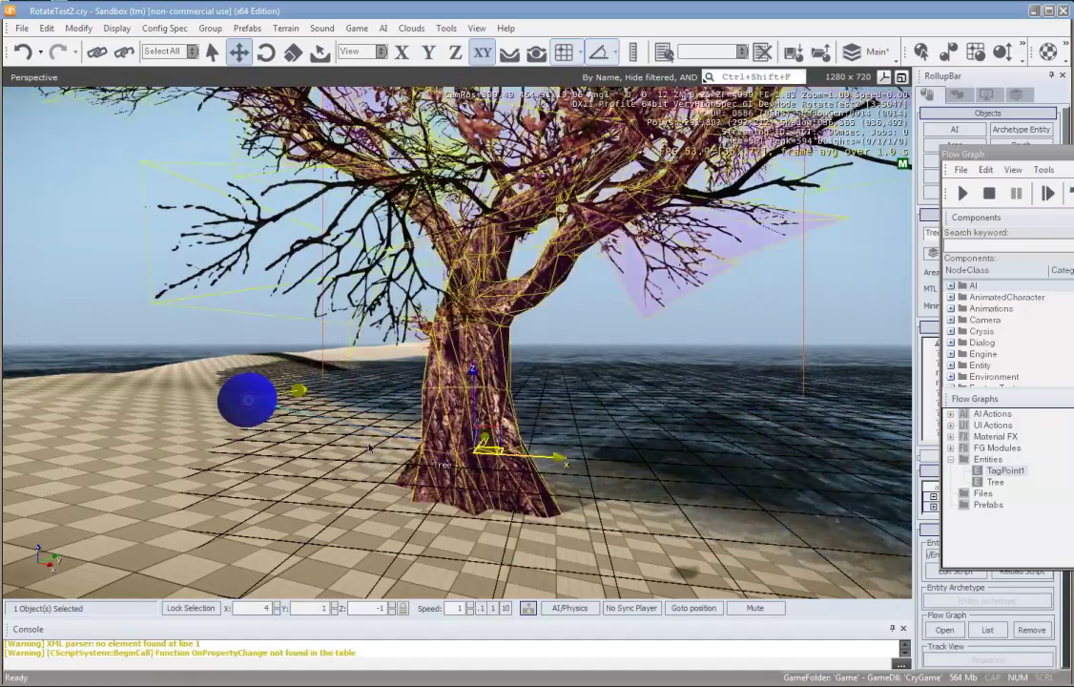
pyautogui.moveTo(245, 399); pyautogui.dragTo(301, 399)
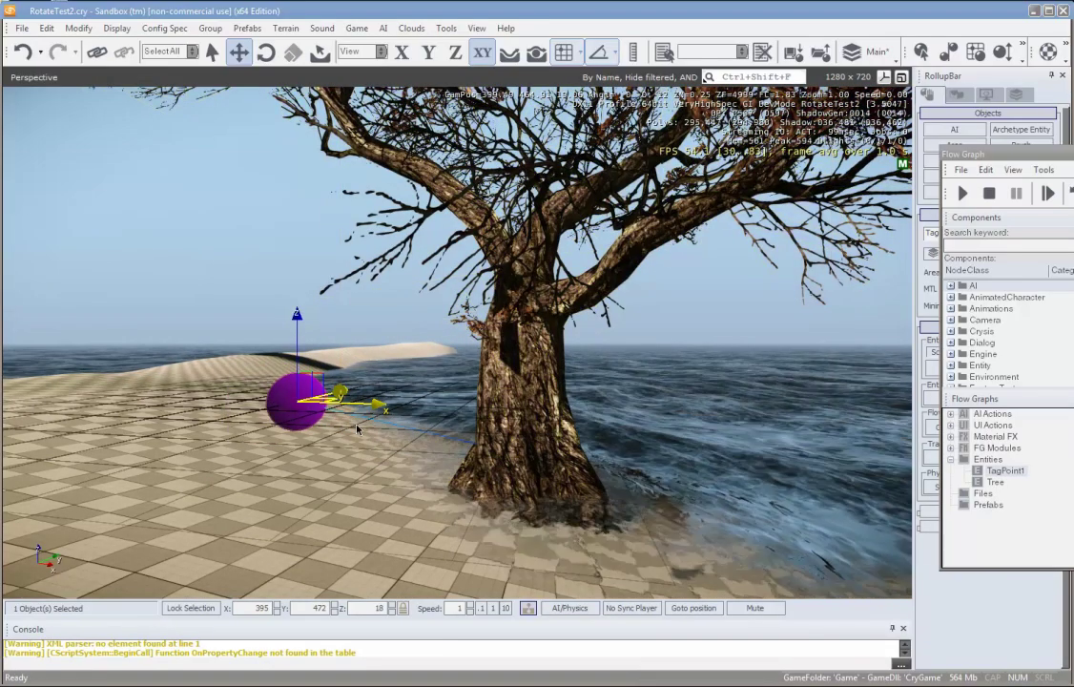
pyautogui.moveTo(300, 410); pyautogui.dragTo(269, 407)
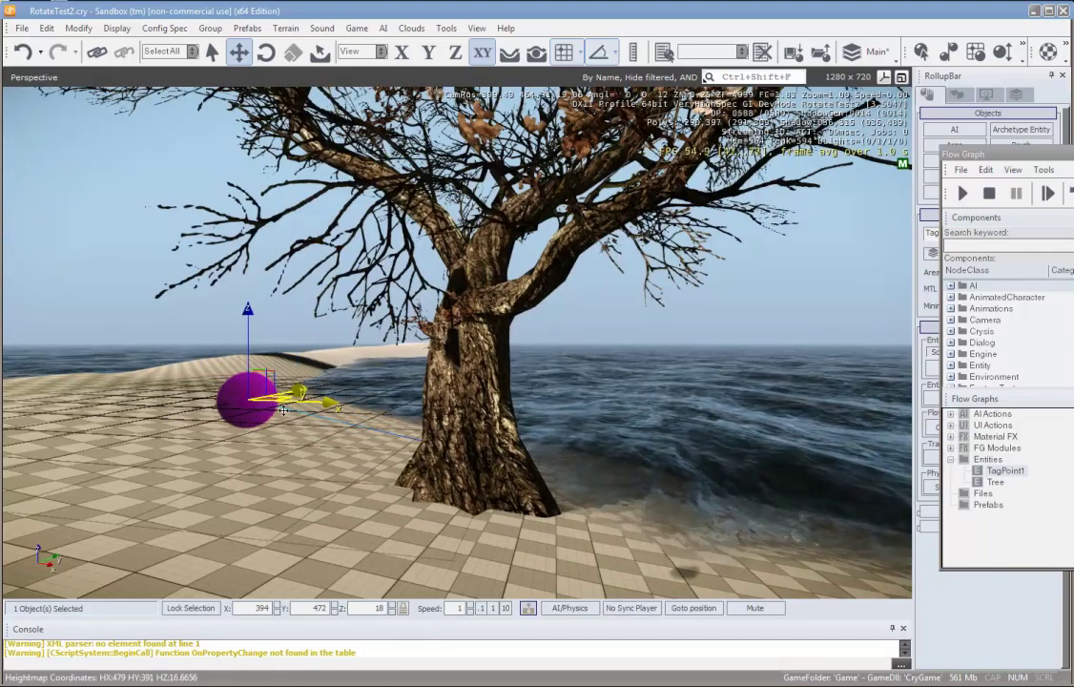
pyautogui.keyDown('alt'); pyautogui.moveTo(283, 410); pyautogui.dragTo(291, 411, button='middle'); pyautogui.keyUp('alt')
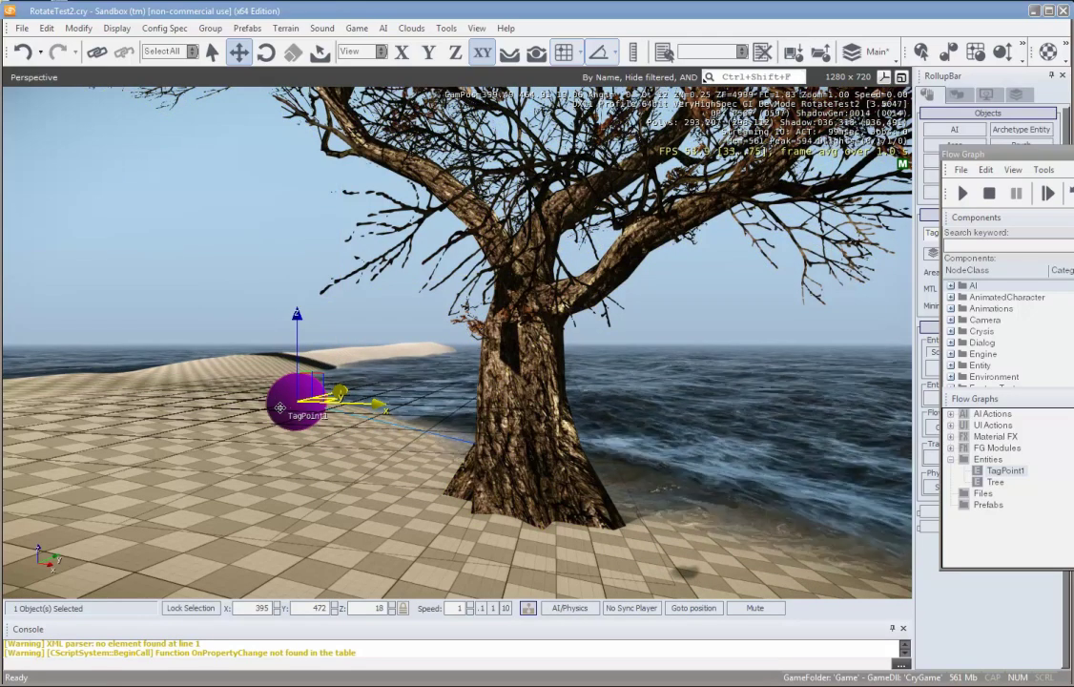
pyautogui.moveTo(291, 408); pyautogui.dragTo(235, 384)
pyautogui.keyDown('alt'); pyautogui.moveTo(234, 385); pyautogui.dragTo(267, 410, button='middle'); pyautogui.keyUp('alt')
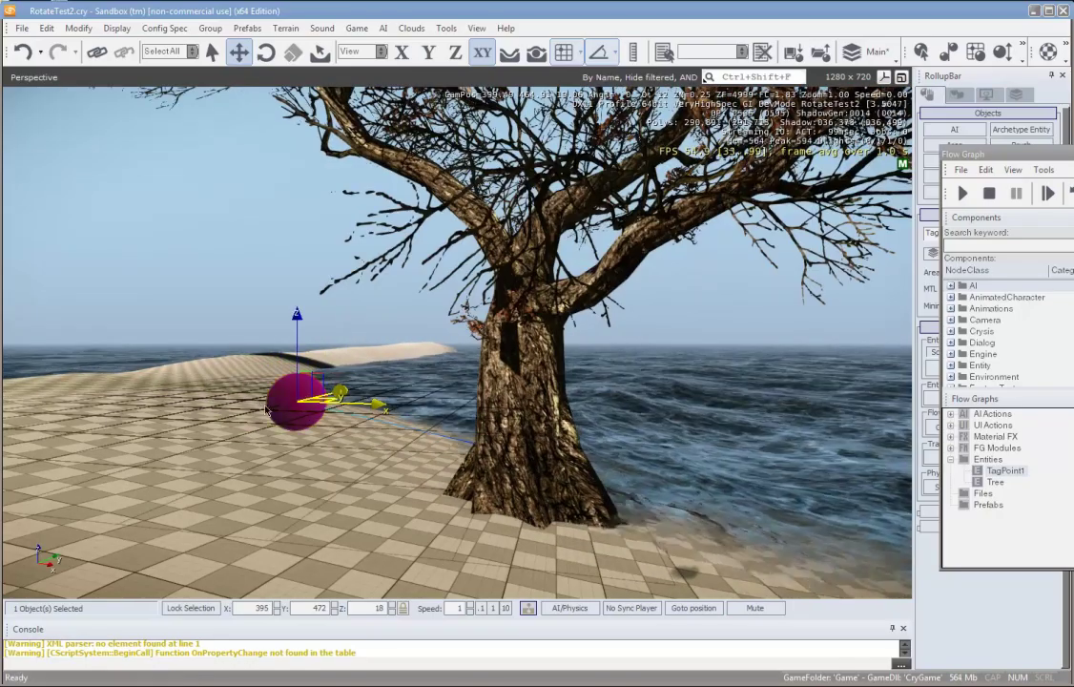
pyautogui.click(496, 400)
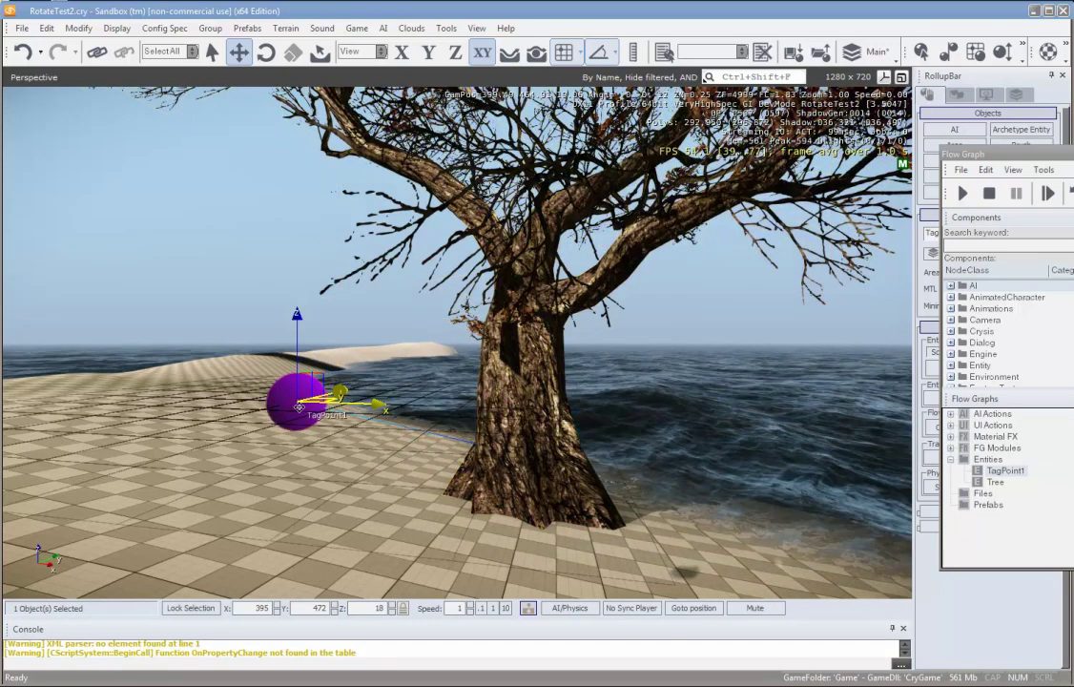
# Check the RotateEntity node's settings in the tag point's flow graph
pyautogui.moveTo(991, 153); pyautogui.dragTo(742, 150)
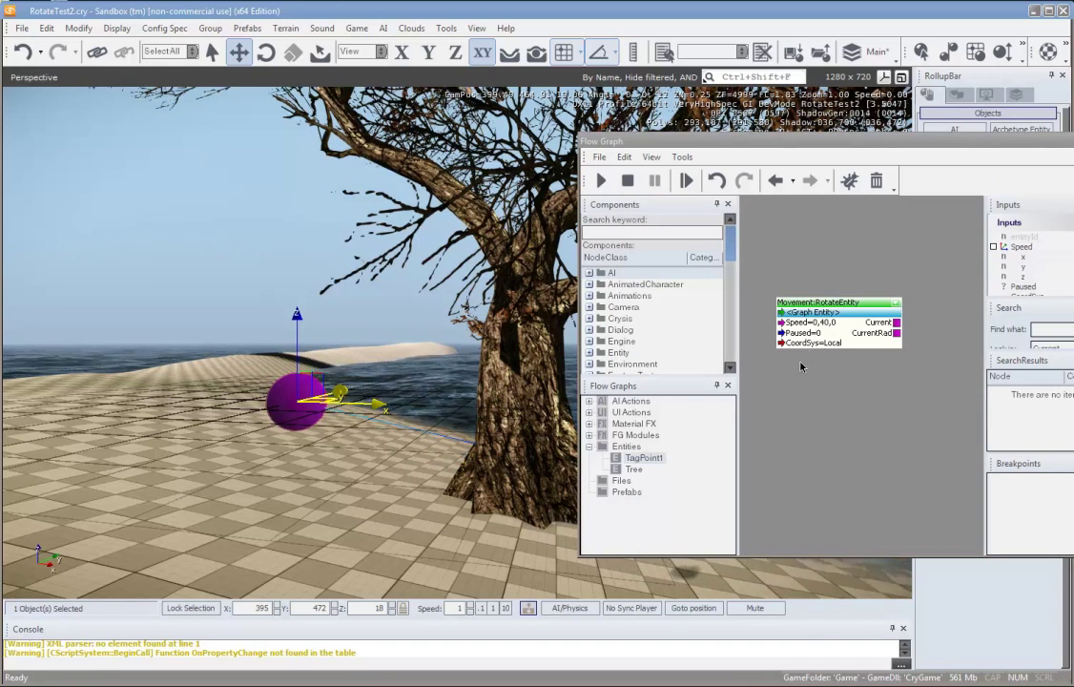
pyautogui.moveTo(710, 146); pyautogui.dragTo(1016, 160)
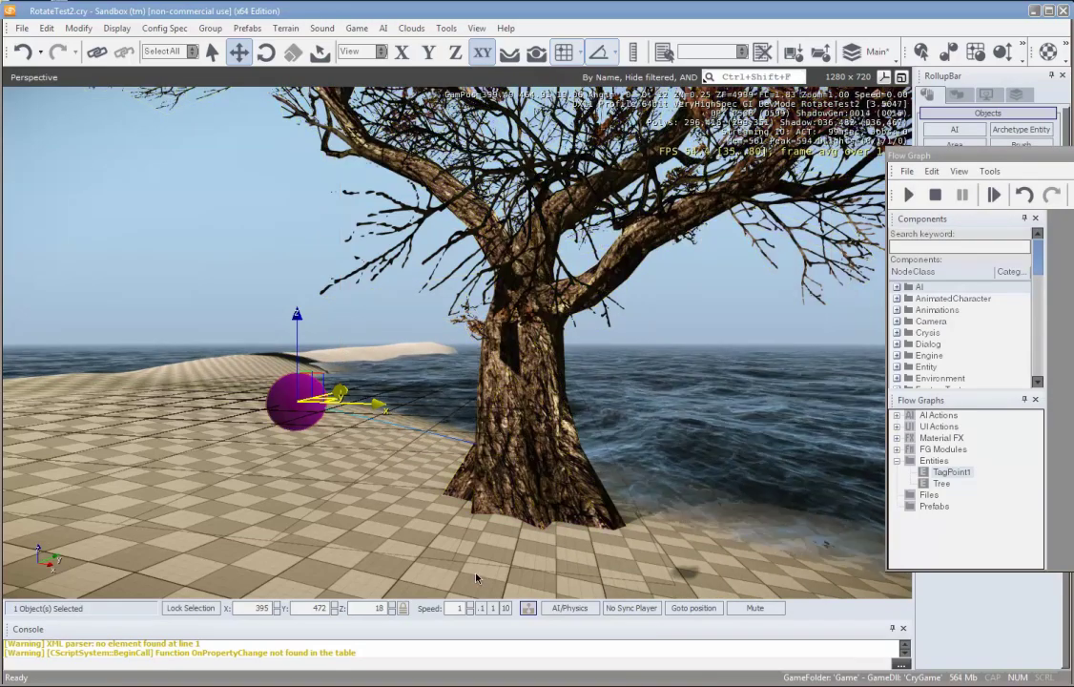
# Disable the Tree entity's flow graph and run the AI/Physics simulation to compare the linked rotation with and without it
pyautogui.click(575, 611)
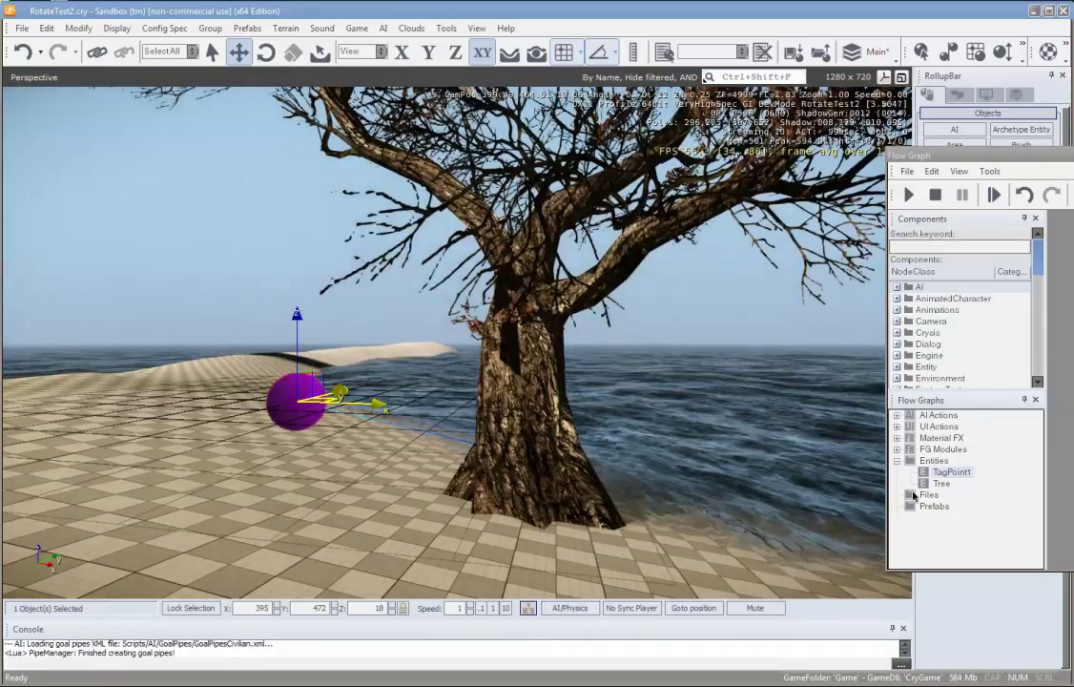
pyautogui.rightClick(940, 484)
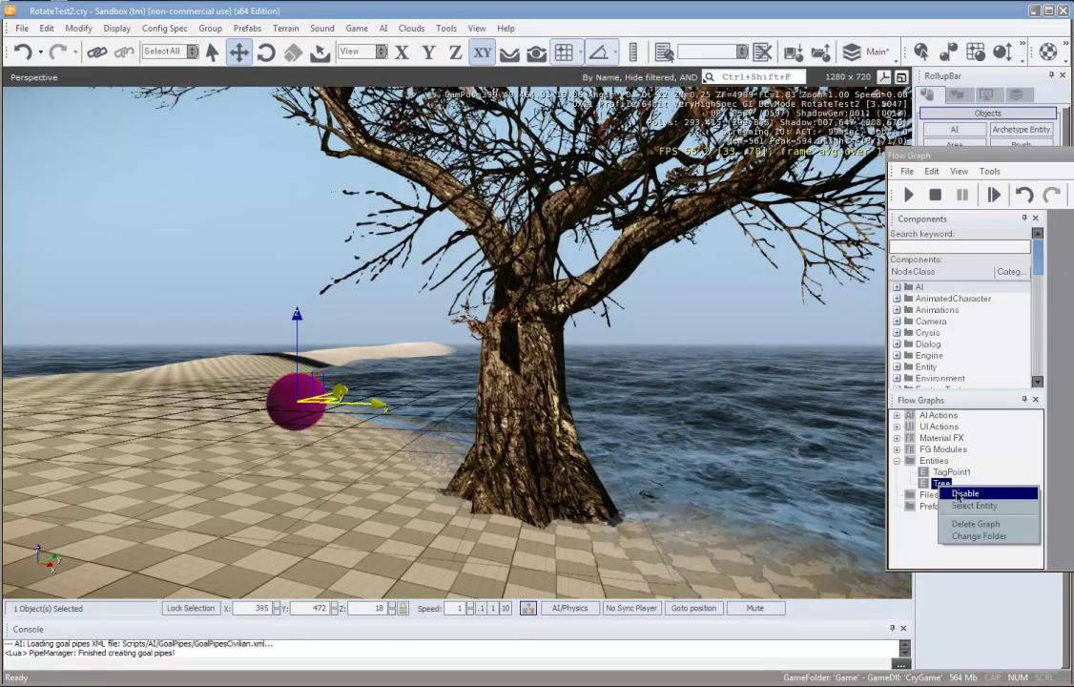
pyautogui.click(959, 494)
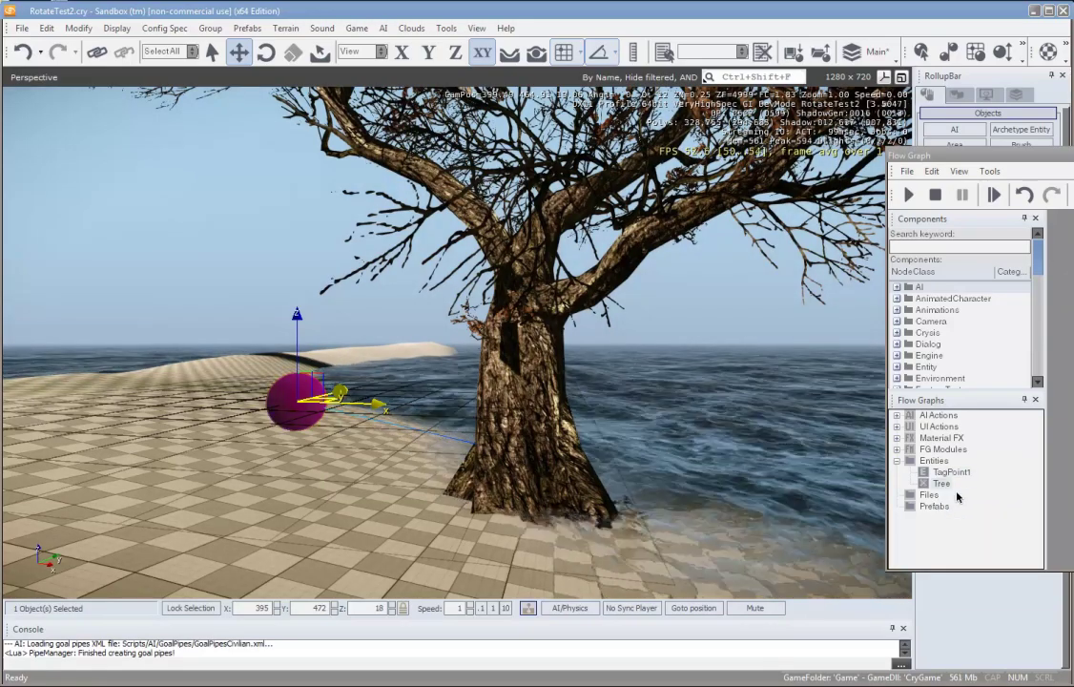
pyautogui.click(569, 608)
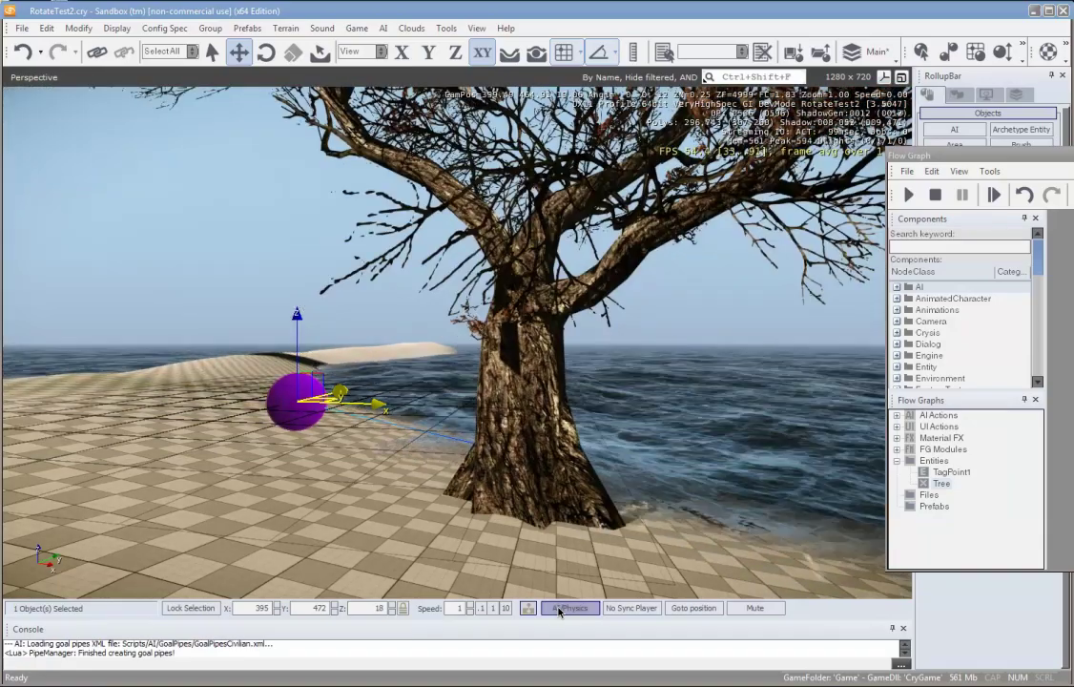
# Compare the Movement:RotateEntity speed settings in the TagPoint1 and Tree flow graphs
pyautogui.moveTo(910, 155); pyautogui.dragTo(813, 164)
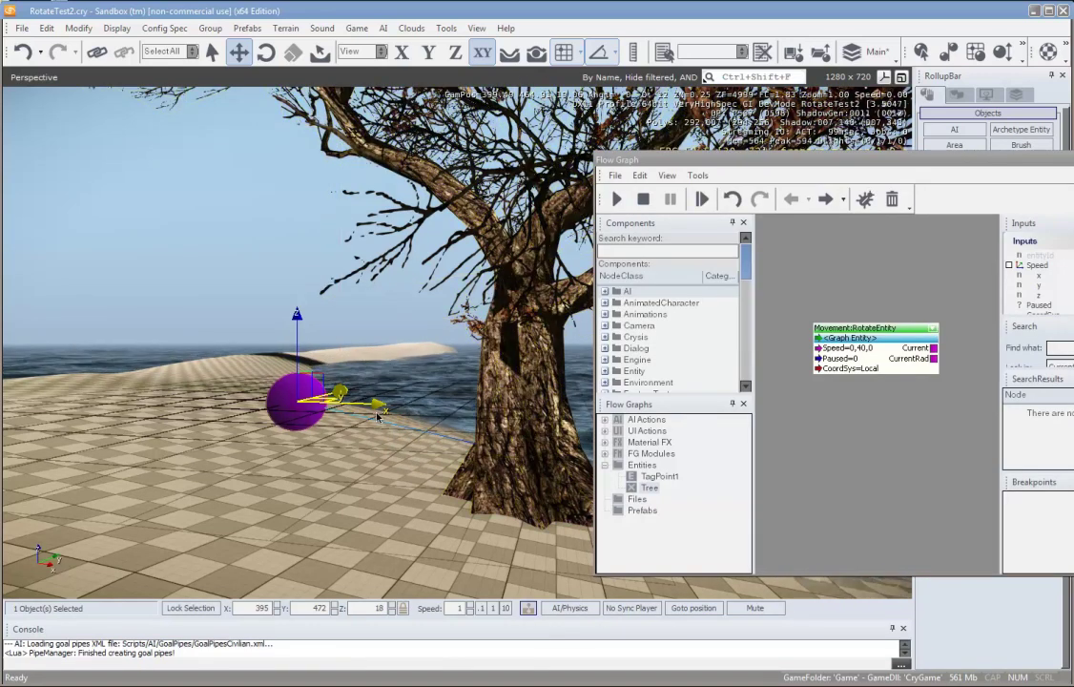
pyautogui.click(660, 476)
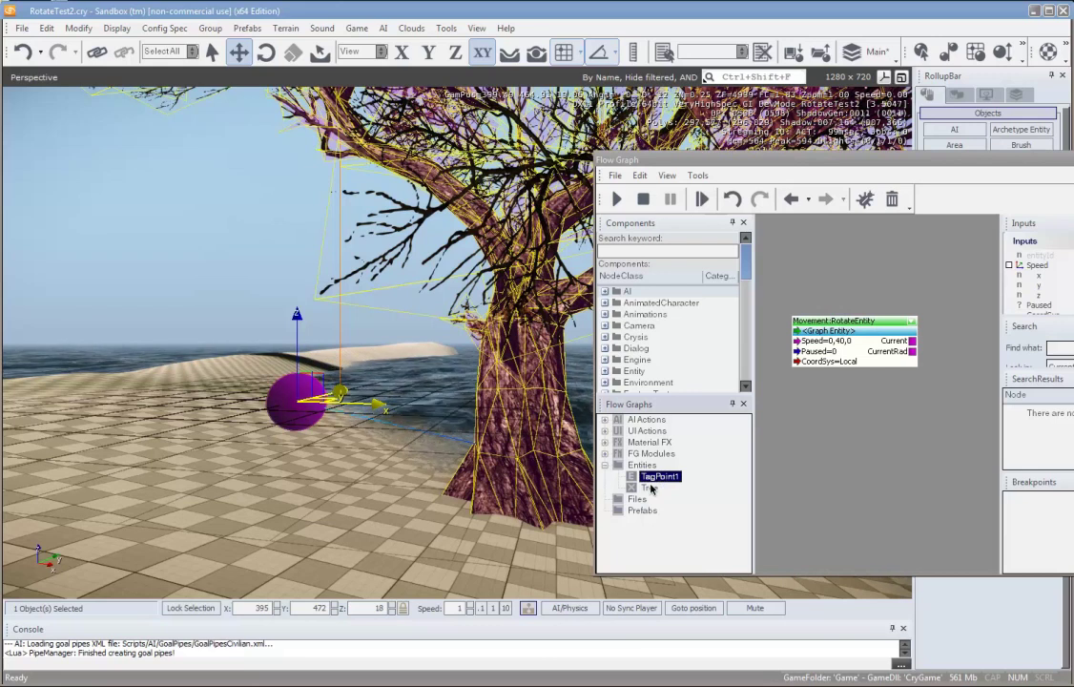
pyautogui.click(652, 488)
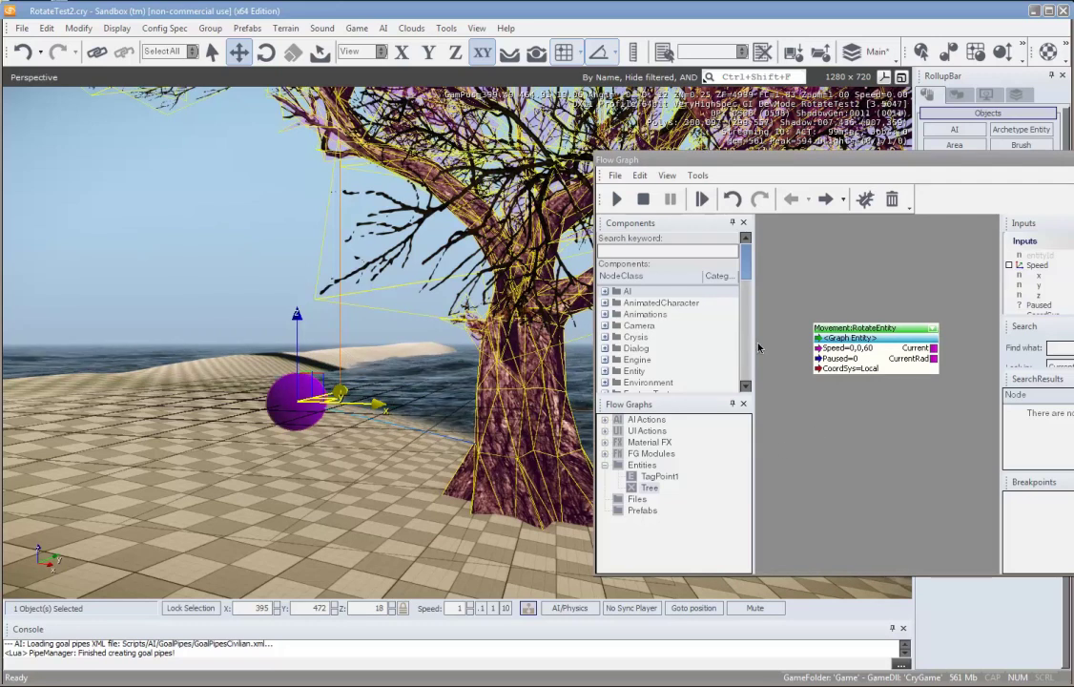
# Re-enable the Tree flow graph, clear the viewport of the flow graph window, and briefly simulate both rotations together
pyautogui.rightClick(650, 493)
pyautogui.click(683, 496)
pyautogui.moveTo(698, 164); pyautogui.dragTo(985, 155)
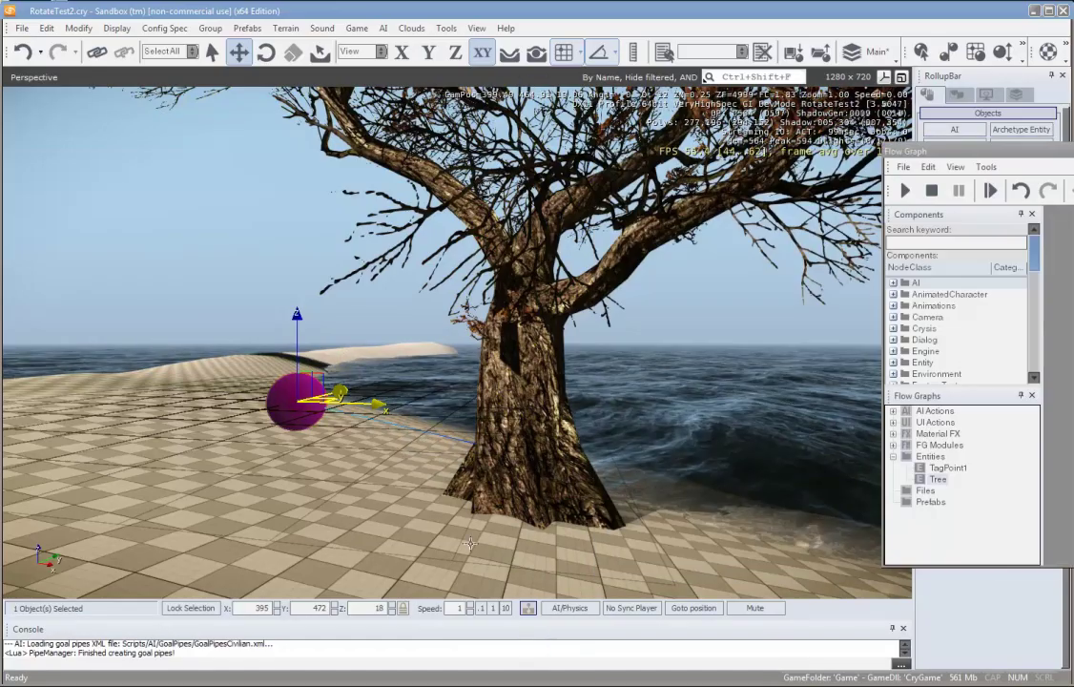
pyautogui.click(570, 608)
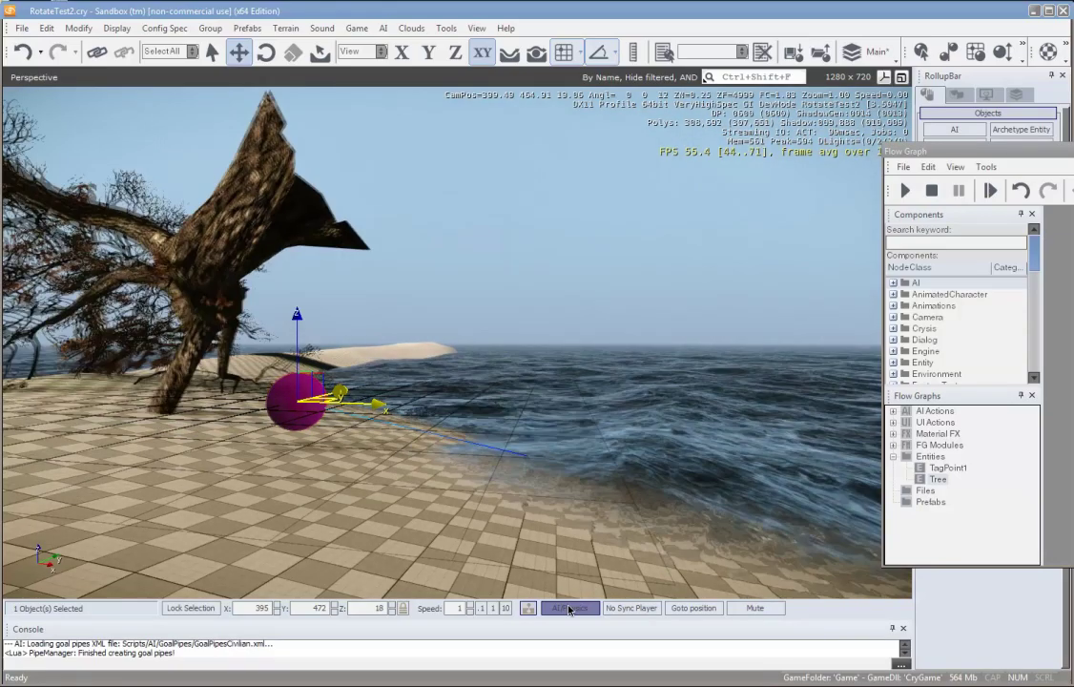
pyautogui.click(570, 608)
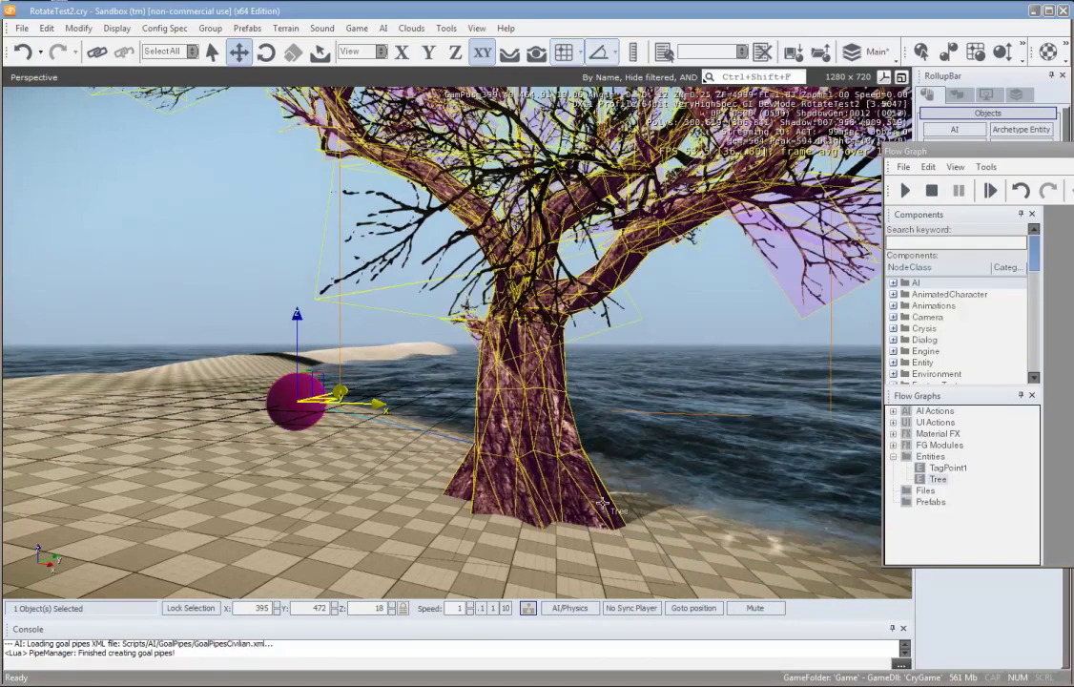
# Raise the tag point with its linked tree to about Z 26
pyautogui.scroll(-8, 603, 502)
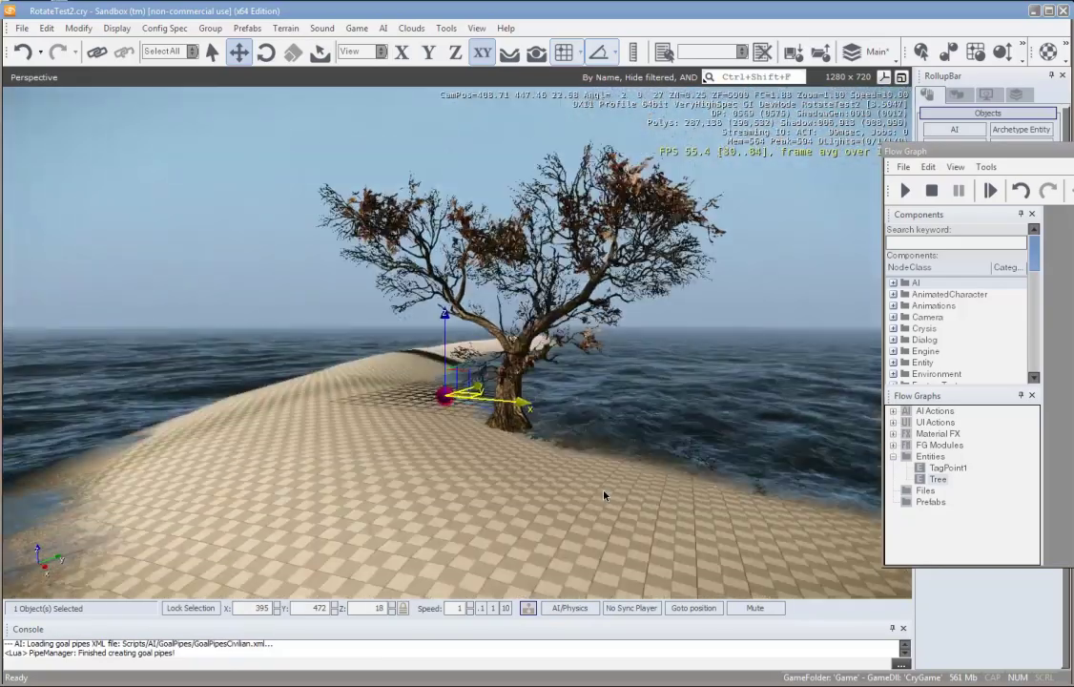
pyautogui.moveTo(604, 491); pyautogui.dragTo(604, 434, button='middle')
pyautogui.moveTo(604, 491); pyautogui.dragTo(603, 540, button='right')
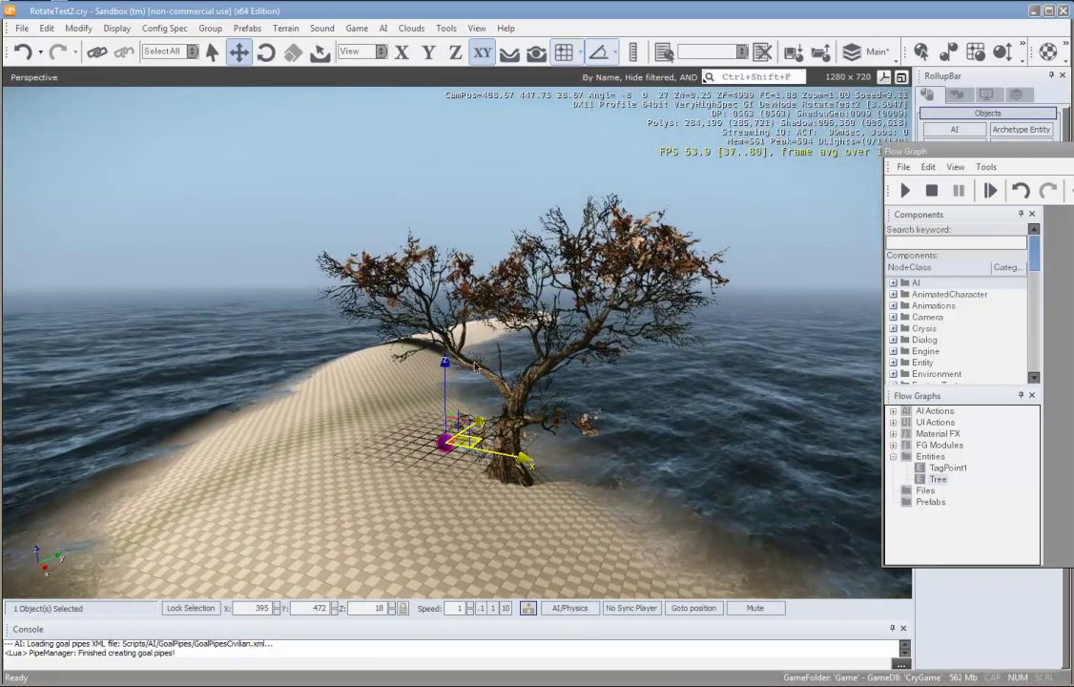
pyautogui.moveTo(445, 361); pyautogui.dragTo(456, 234)
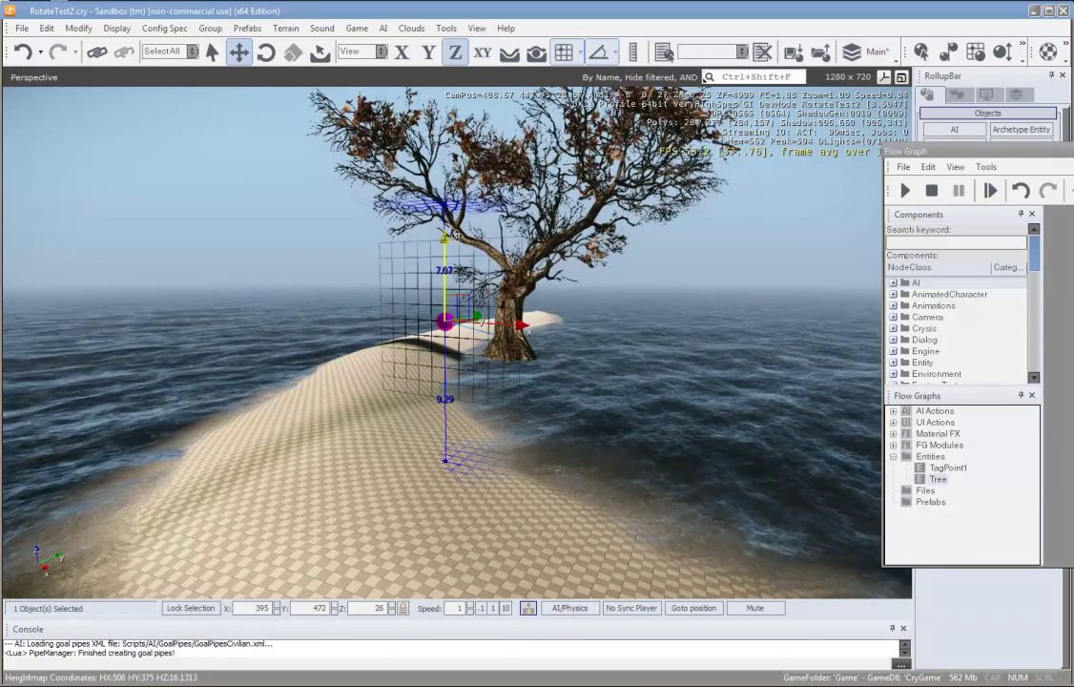
# Clone the linked tree twice along the island, placing the copies at about X 8, Y 23 and X 5, Y 70
pyautogui.click(534, 342)
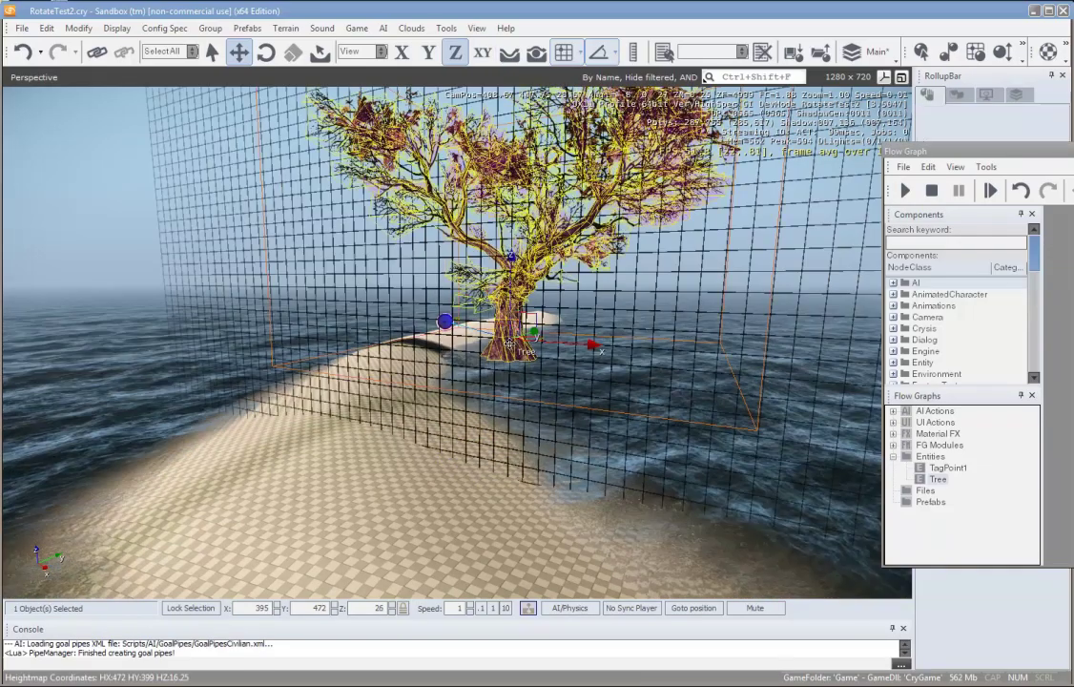
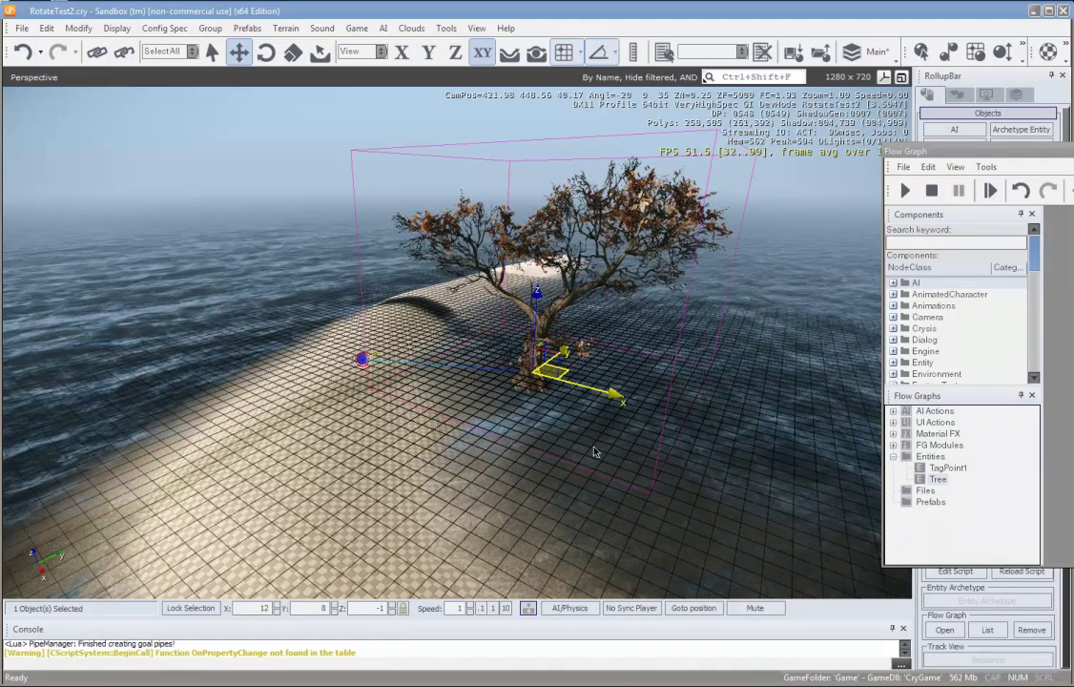
pyautogui.hotkey('ctrl', 'c')
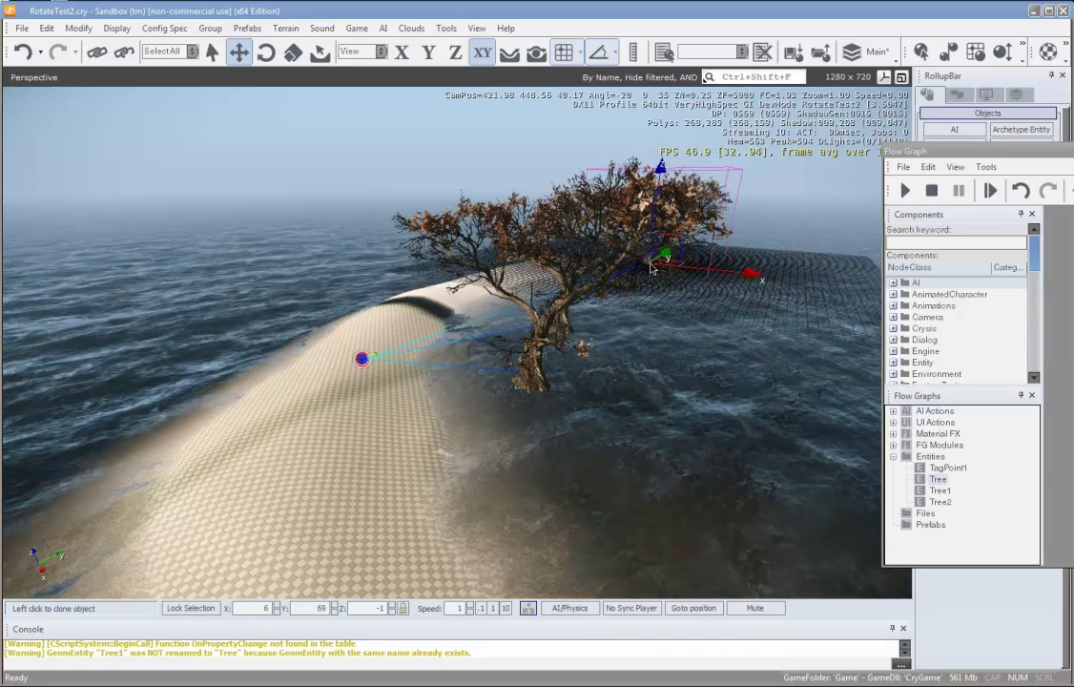
pyautogui.moveTo(614, 345); pyautogui.dragTo(614, 345, button='right')
pyautogui.moveTo(614, 345); pyautogui.dragTo(614, 345, button='middle')
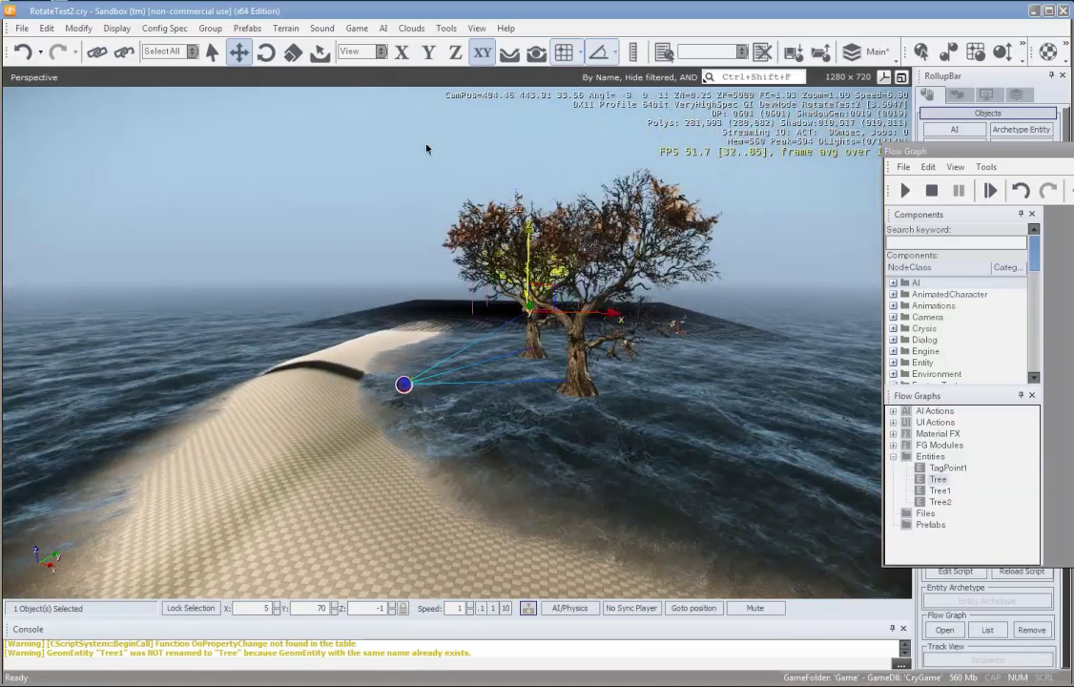
# Run the AI/Physics simulation to observe the three linked trees rotating around the tag point, and stop it
pyautogui.click(563, 609)
pyautogui.moveTo(702, 413); pyautogui.dragTo(702, 408, button='right')
pyautogui.moveTo(702, 408); pyautogui.dragTo(701, 408, button='middle')
pyautogui.moveTo(702, 408); pyautogui.dragTo(700, 410, button='right')
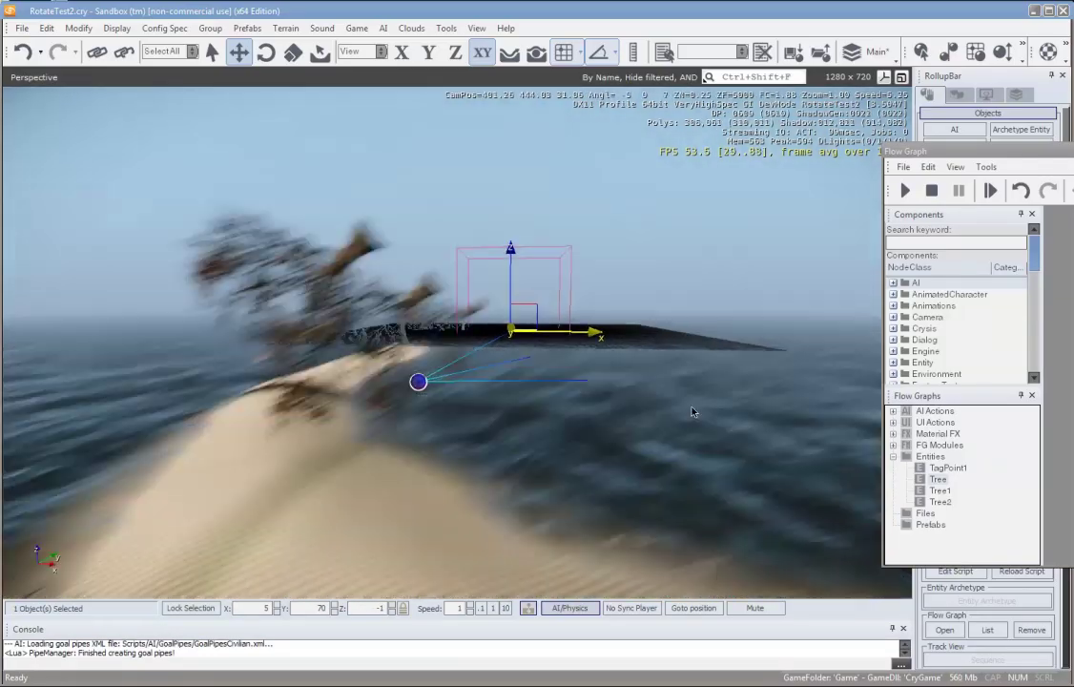
pyautogui.click(575, 612)
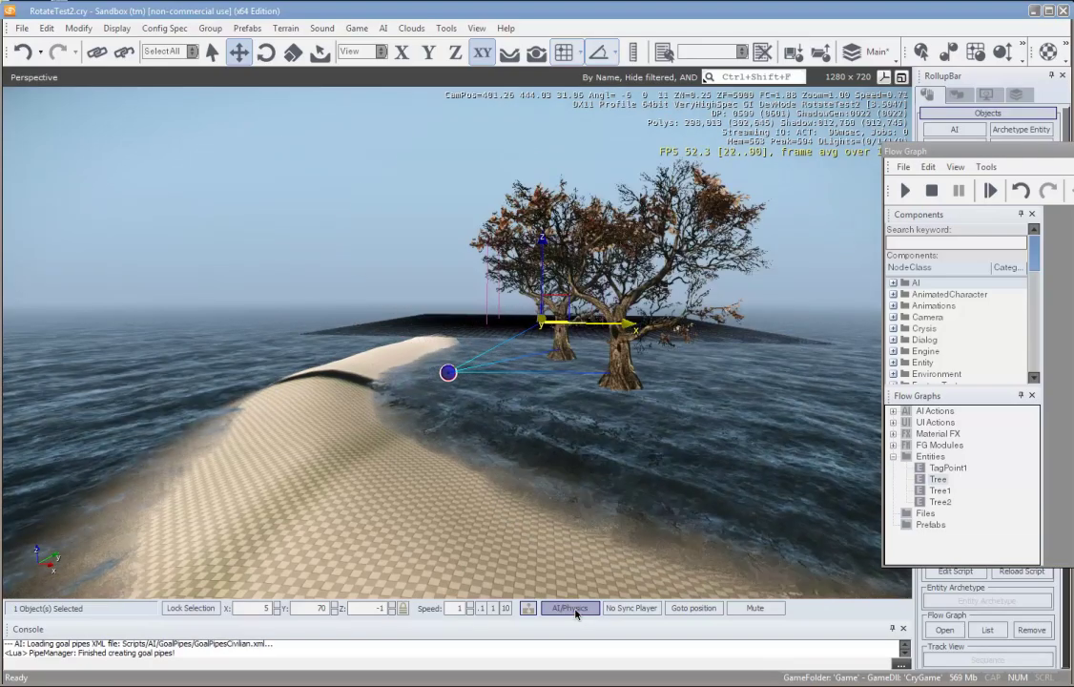
pyautogui.click(570, 607)
# Move the middle tree above the tag point and clone it twice, to about X -15, Z -1 and X -2, Z -10
pyautogui.click(563, 351)
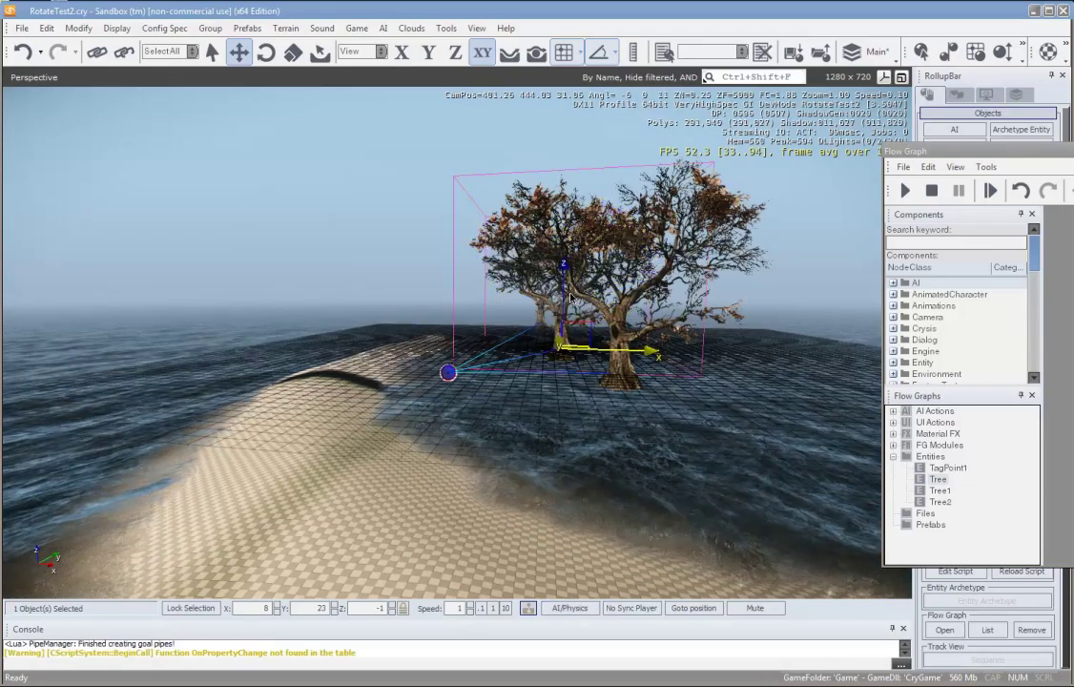
pyautogui.moveTo(569, 327); pyautogui.dragTo(431, 260)
pyautogui.hotkey('ctrl', 'c')
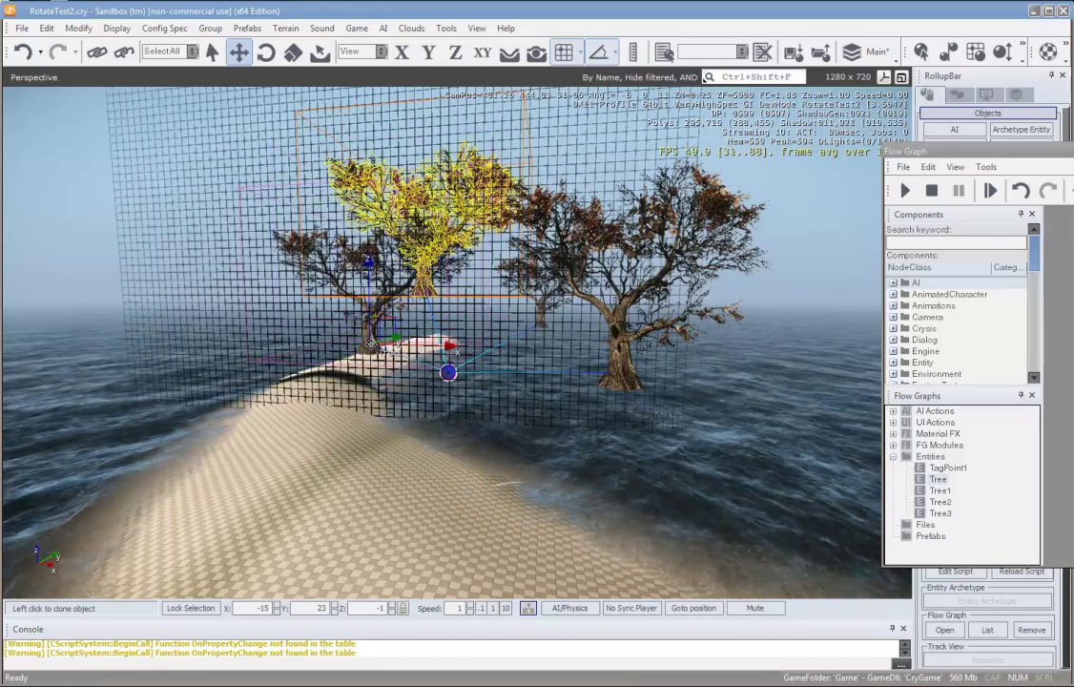
pyautogui.click(371, 344)
pyautogui.hotkey('ctrl', 'c')
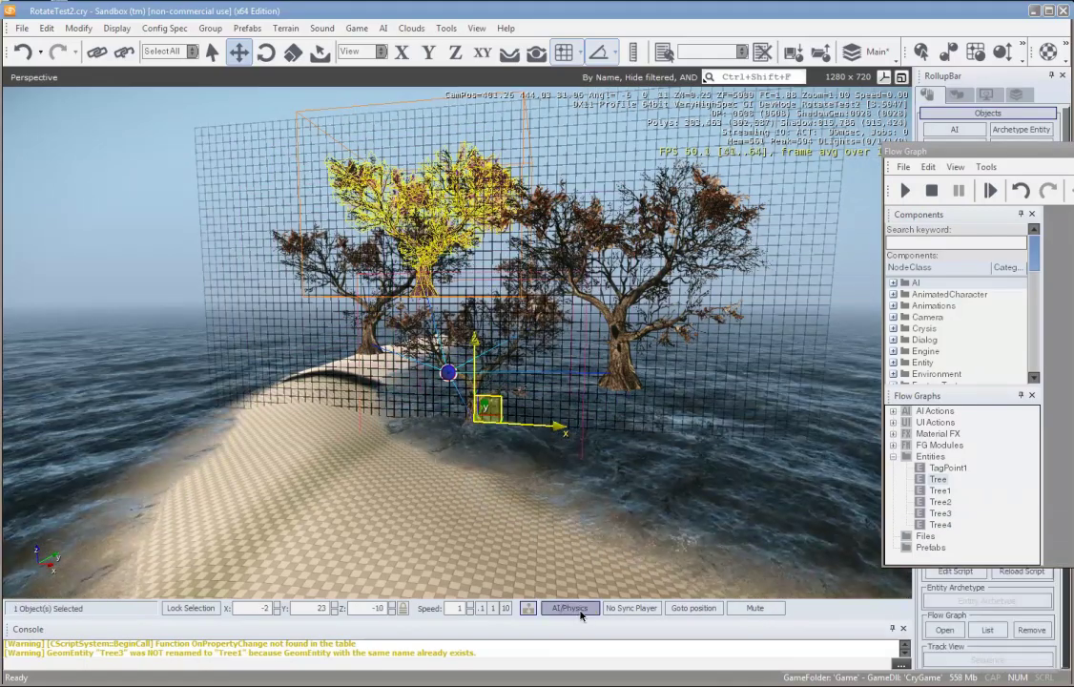
# Simulate all five linked trees and examine their rotation around the tag point from close up and from a distance
pyautogui.click(578, 610)
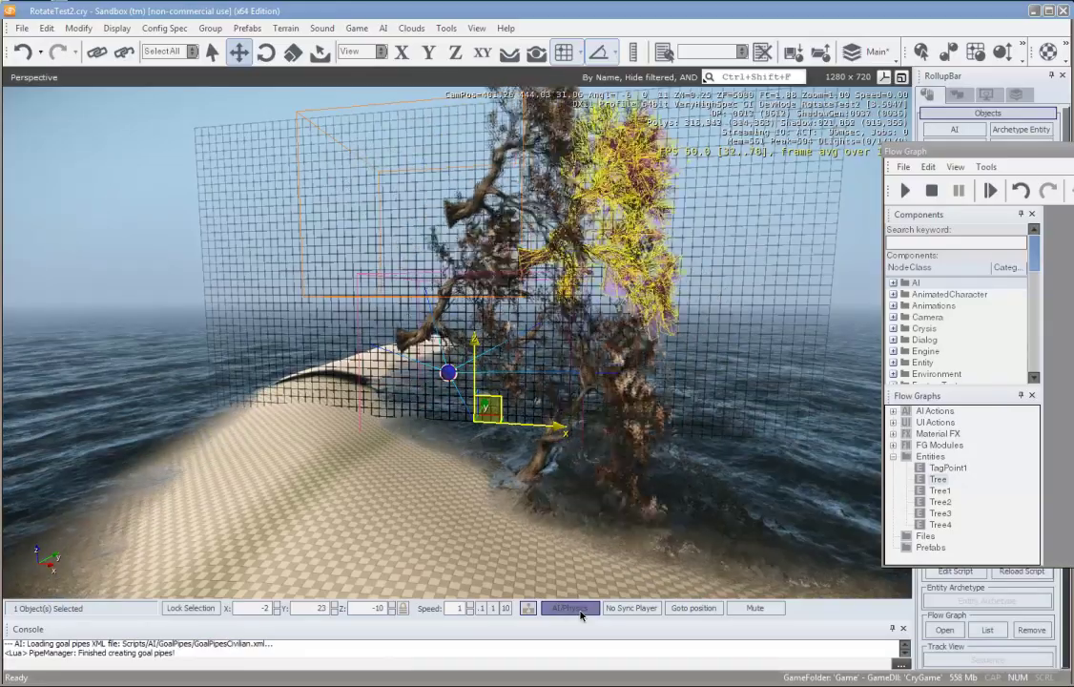
pyautogui.click(645, 284)
pyautogui.moveTo(644, 285); pyautogui.dragTo(678, 268, button='right')
pyautogui.moveTo(678, 268); pyautogui.dragTo(676, 275, button='middle')
pyautogui.press('w')
pyautogui.moveTo(677, 274); pyautogui.dragTo(676, 274, button='right')
pyautogui.press('w')
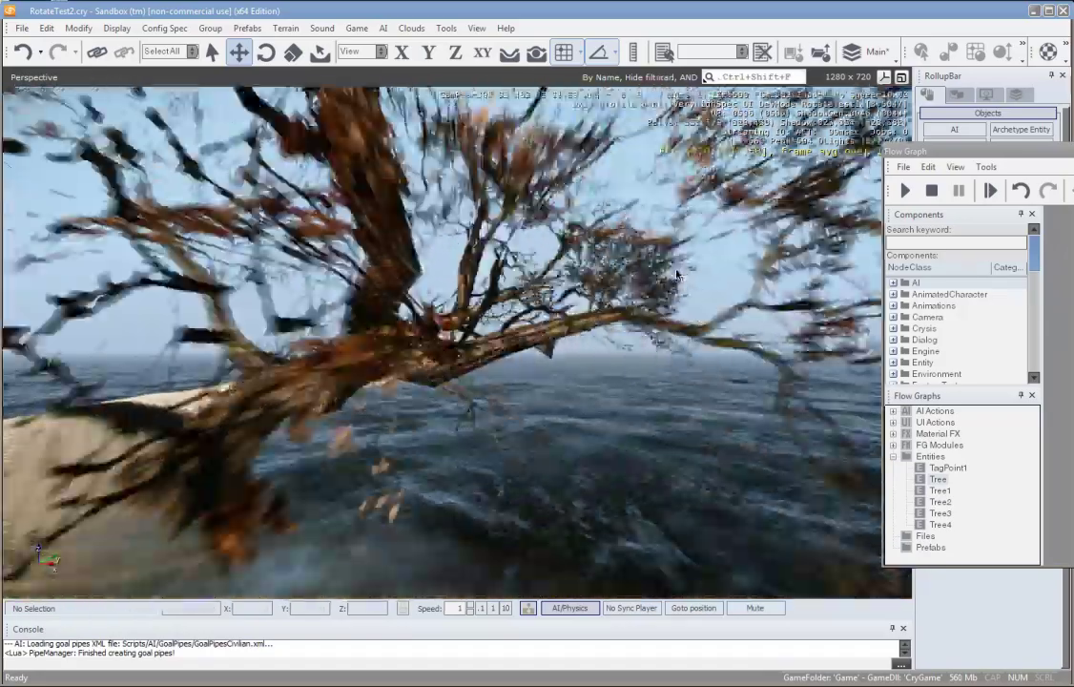
pyautogui.press('s')
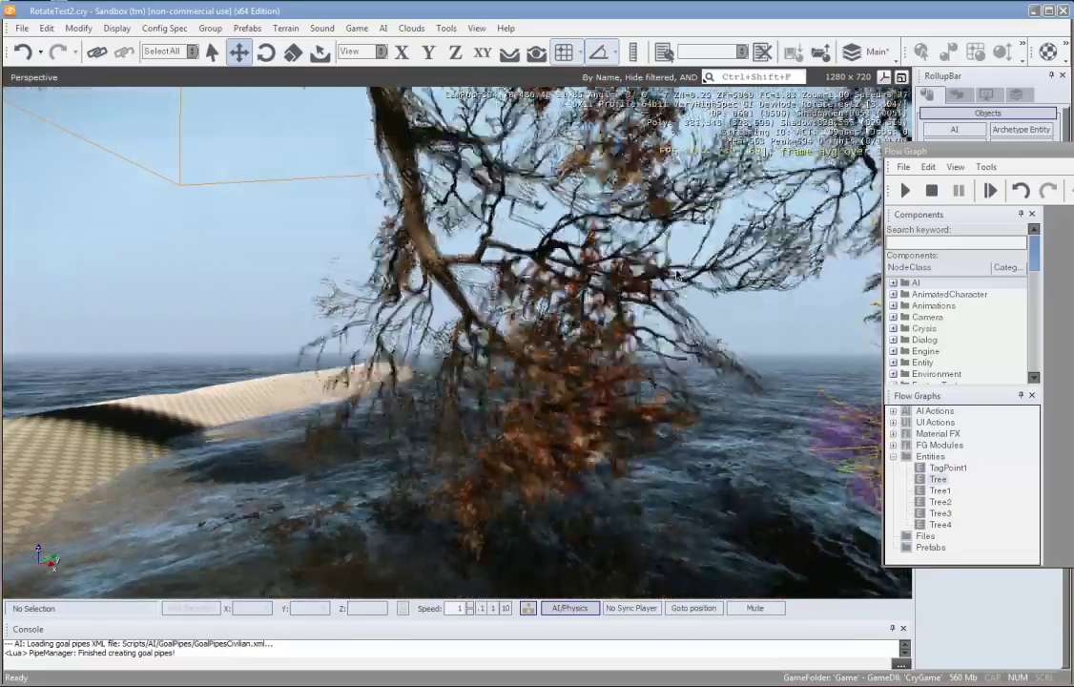
pyautogui.press('d')
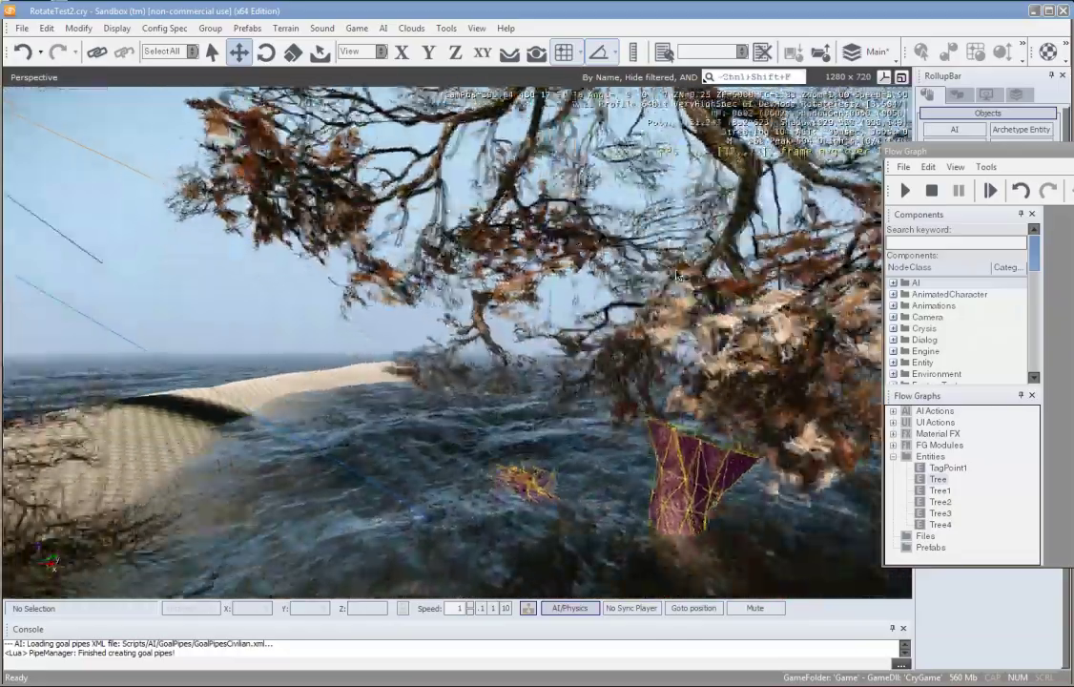
pyautogui.press('s')
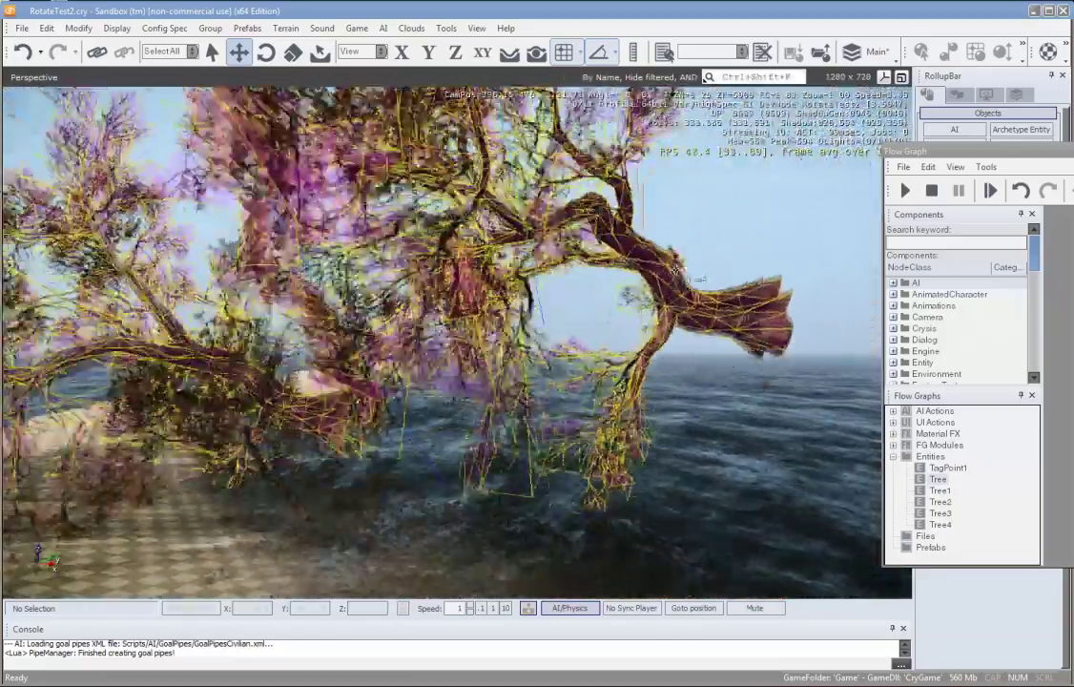
pyautogui.press('w')
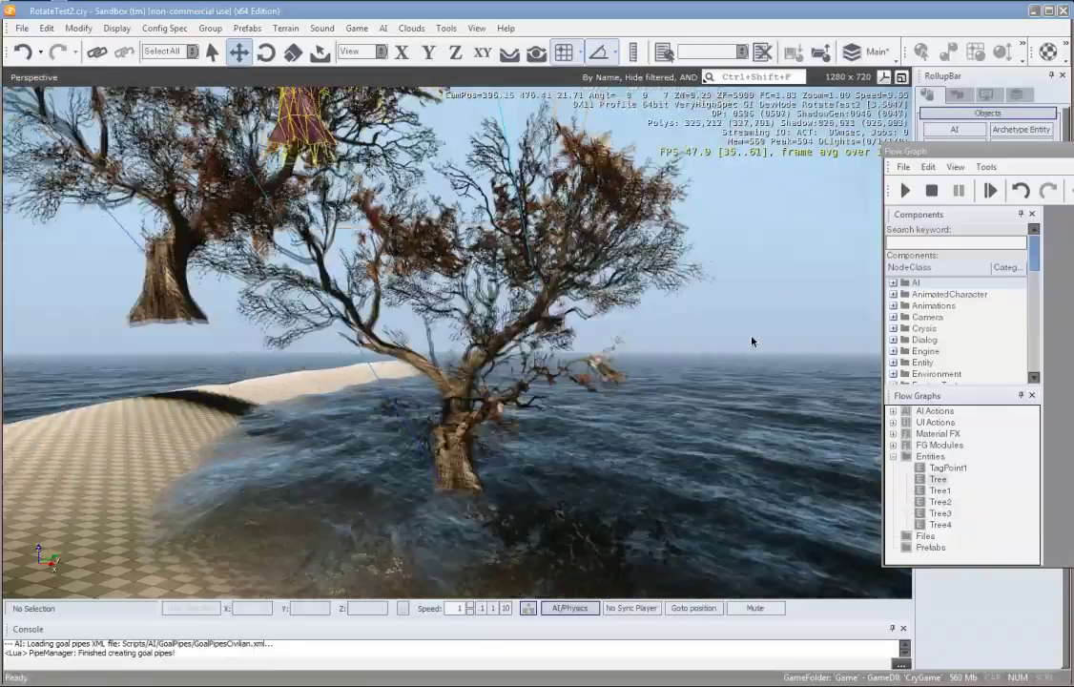
pyautogui.press('w')
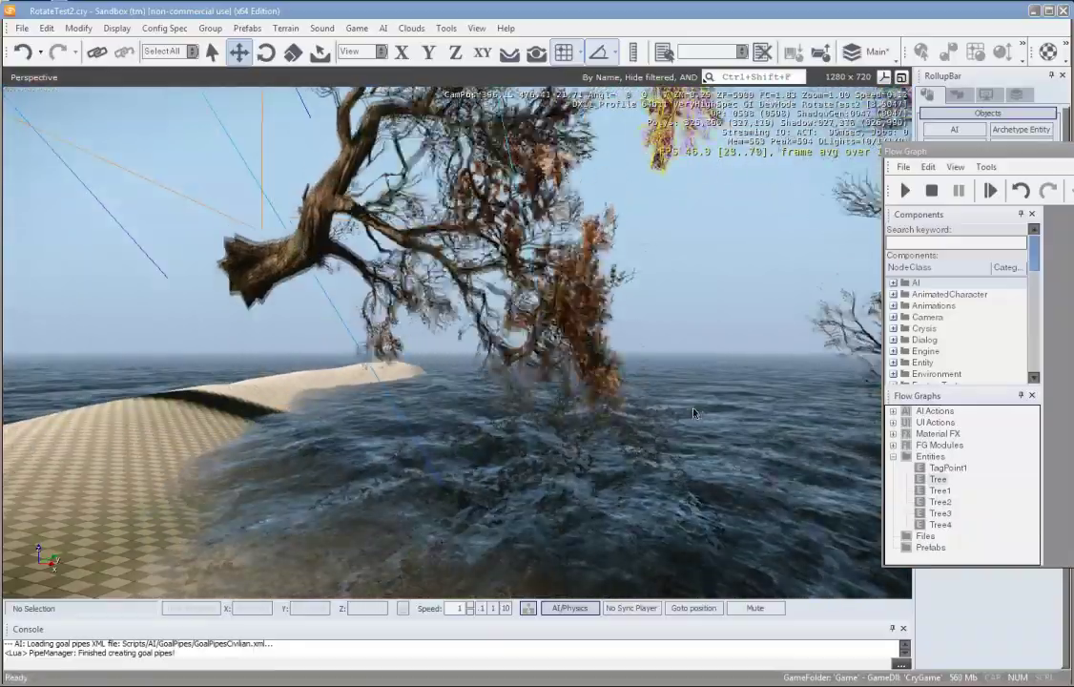
pyautogui.press('s')
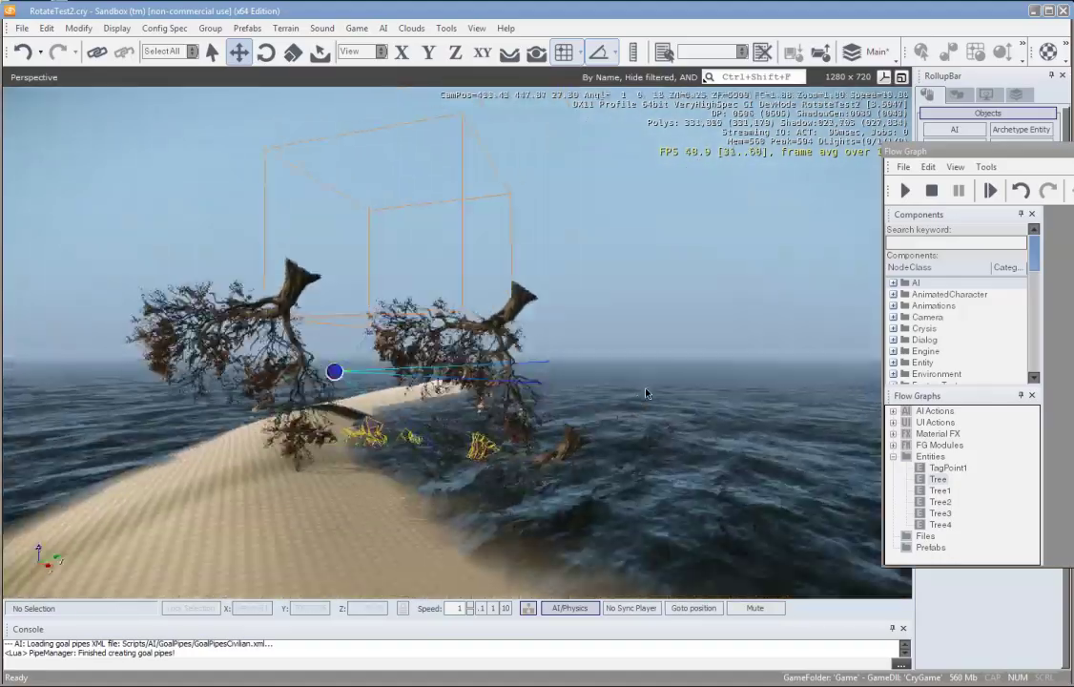
pyautogui.moveTo(646, 393); pyautogui.dragTo(576, 402, button='middle')
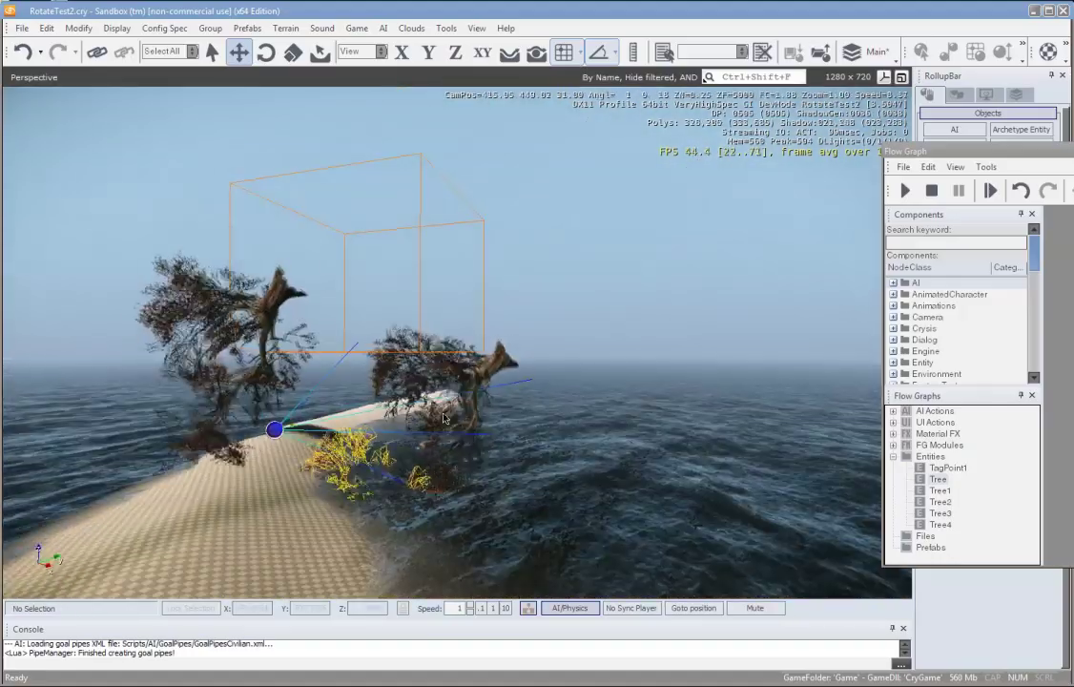